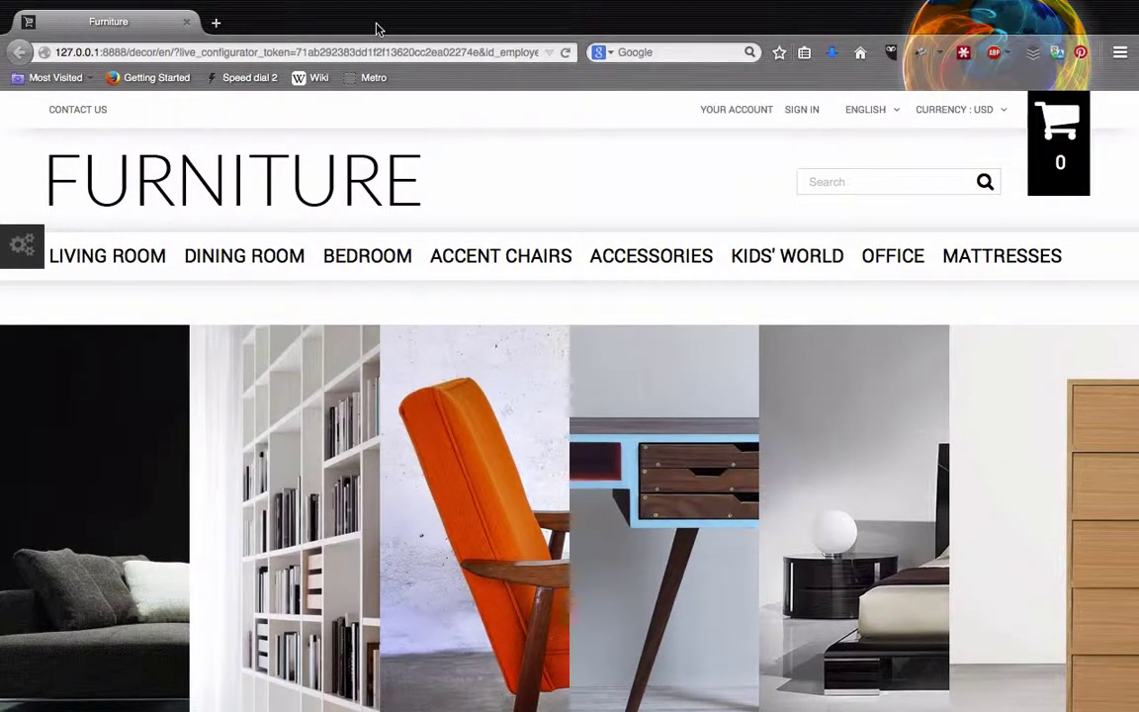
pyautogui.click(216, 22)
pyautogui.write('http://127.0.0.1:8888/decor/admin5398')
pyautogui.press('Return')
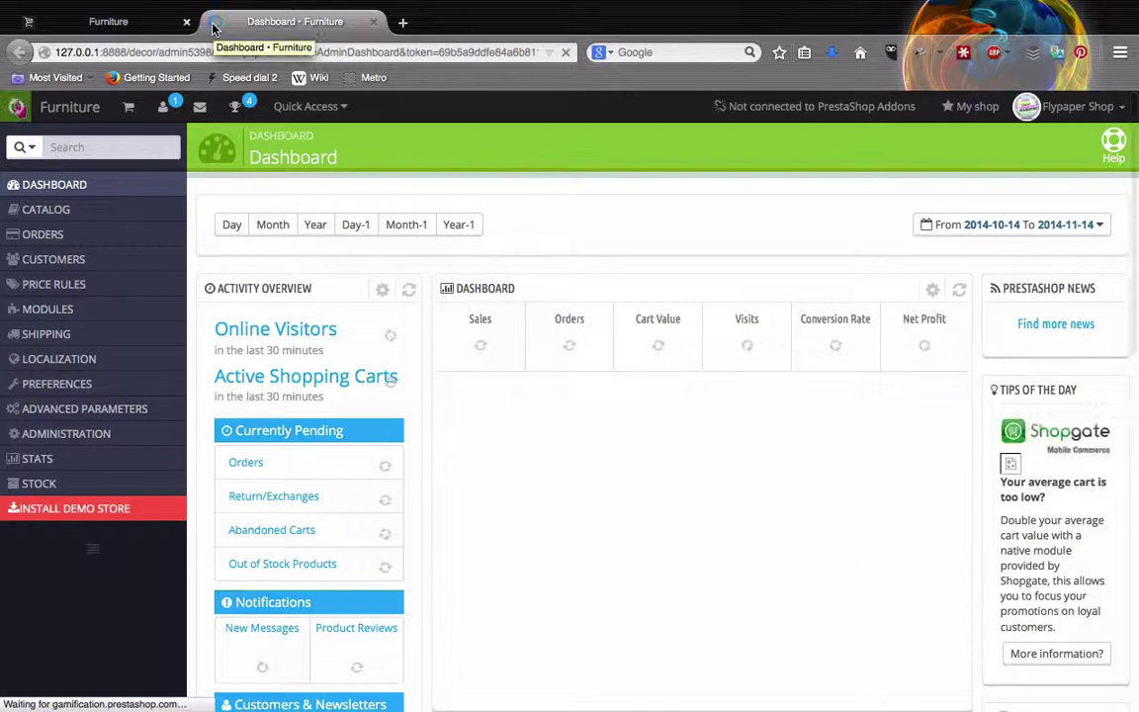
# Open the CSV import page from the product list and review the available fields for products.
pyautogui.moveTo(59, 221)
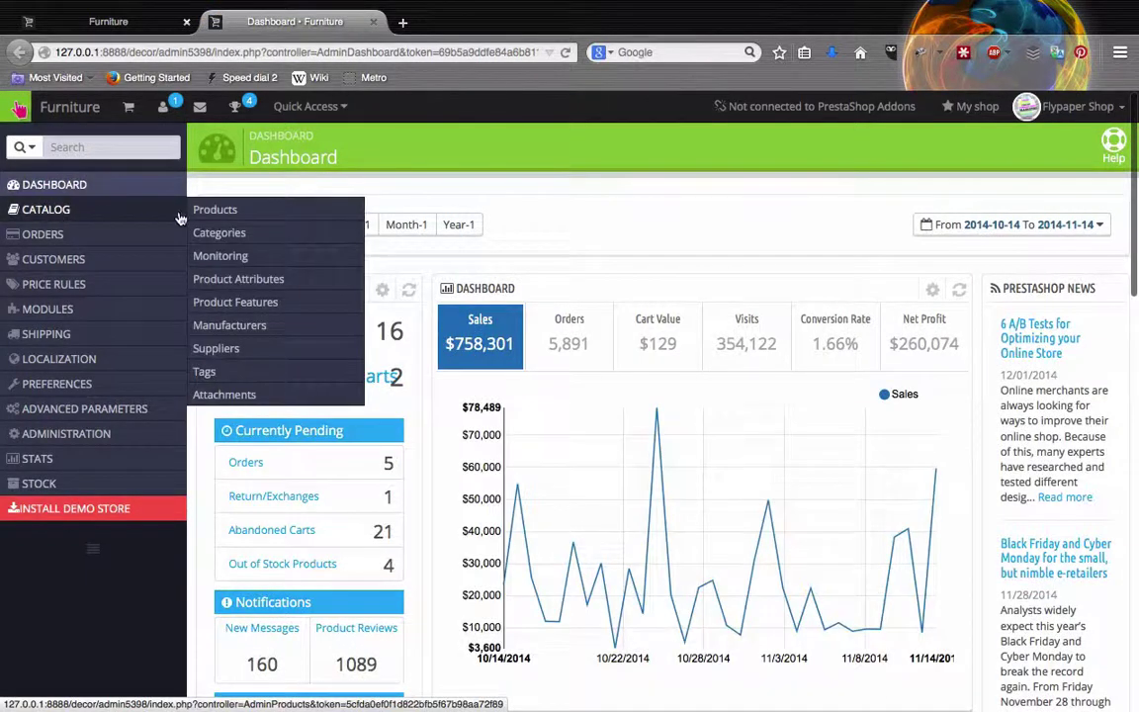
pyautogui.click(224, 215)
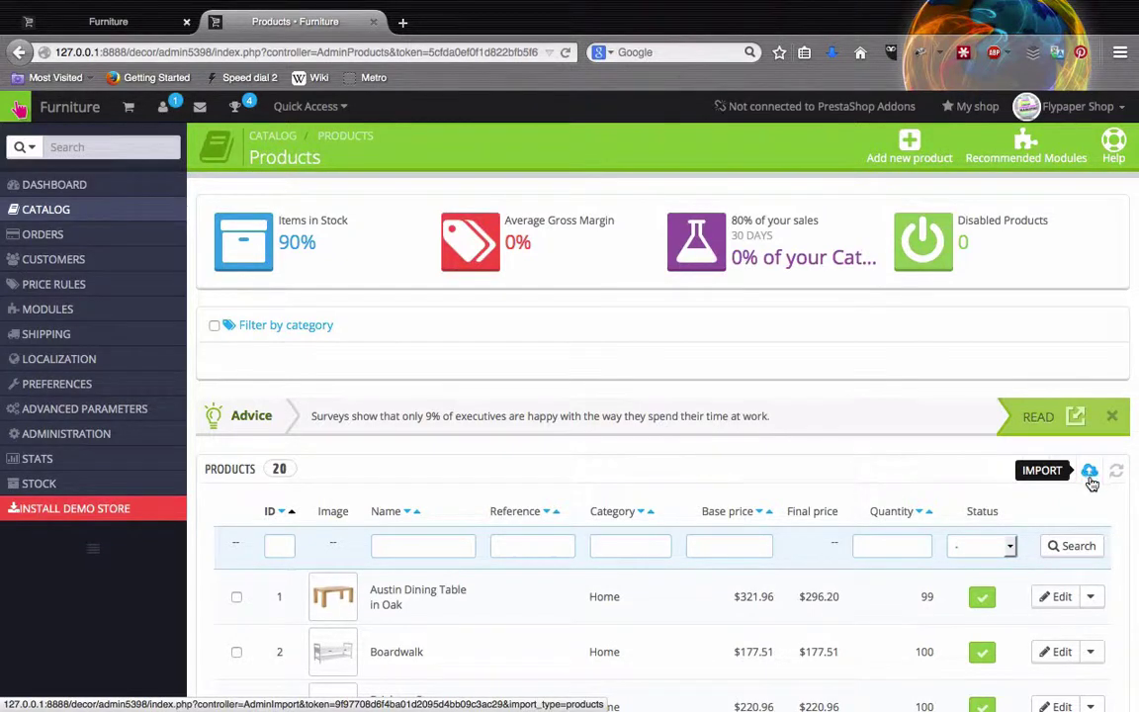
pyautogui.click(1091, 478)
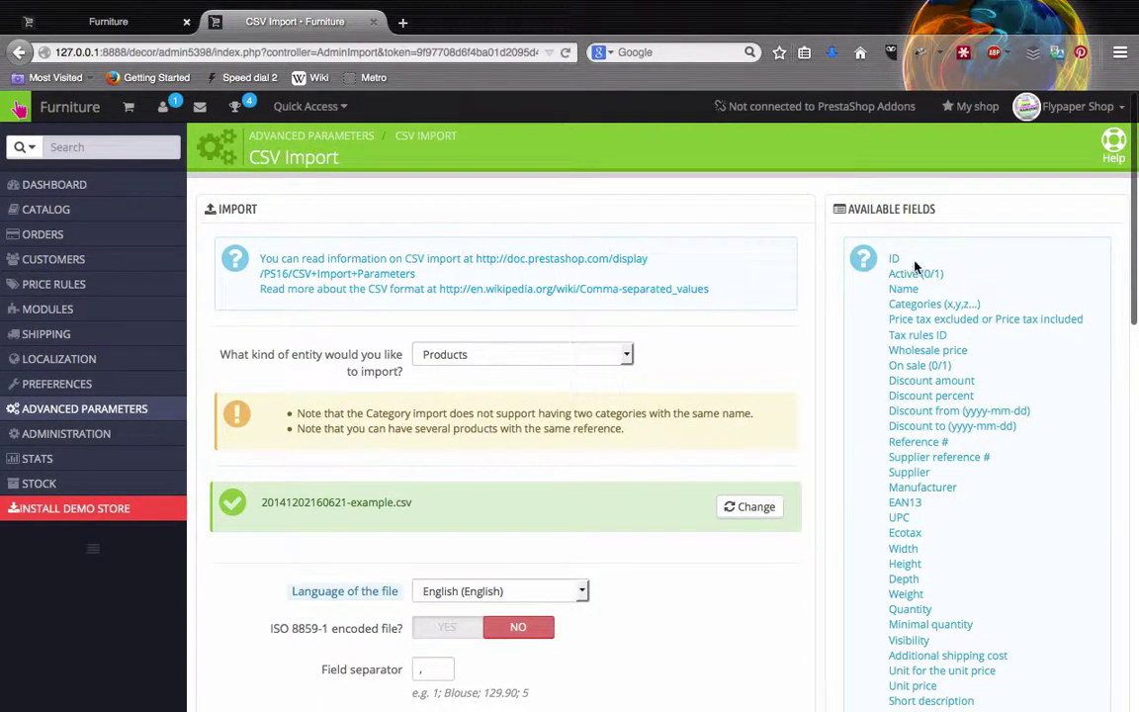
pyautogui.scroll(-6, 927, 416)
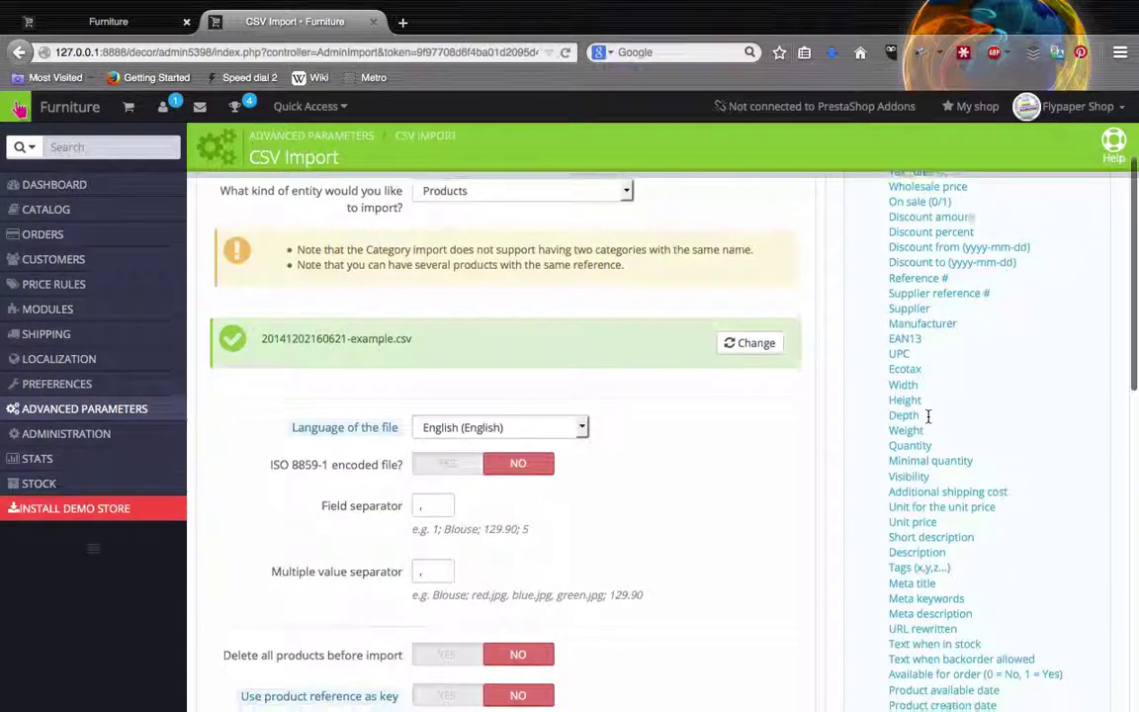
pyautogui.scroll(-2, 927, 420)
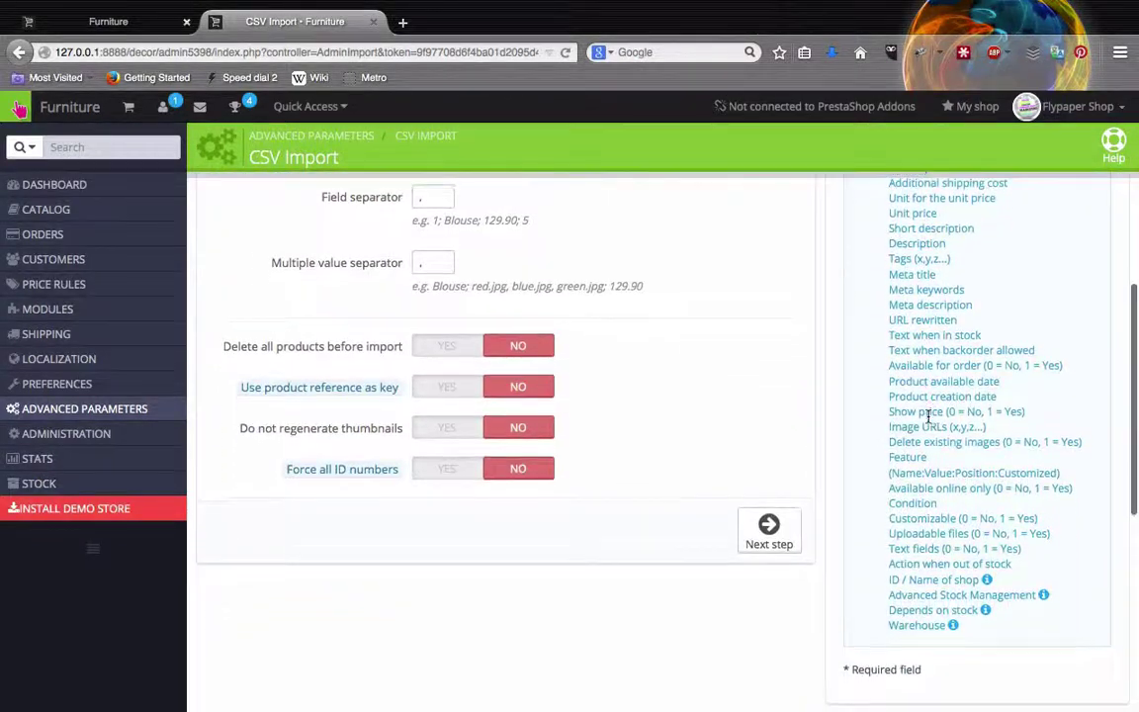
pyautogui.scroll(4, 927, 418)
pyautogui.scroll(3, 927, 417)
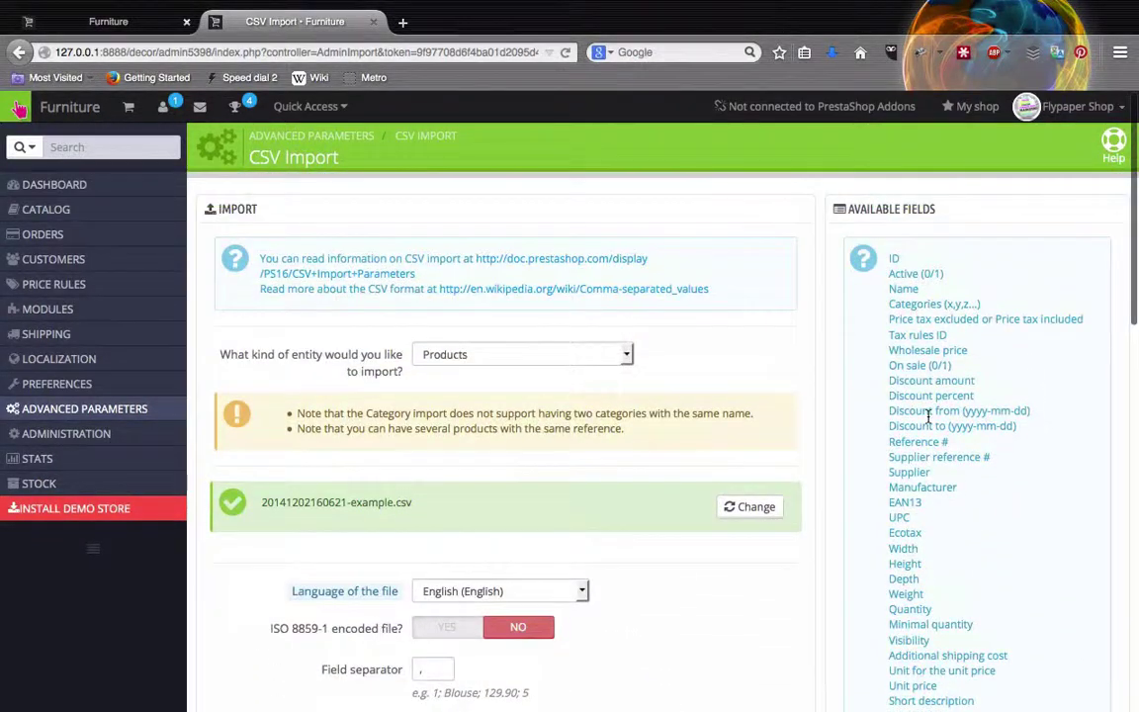
pyautogui.rightClick(927, 416)
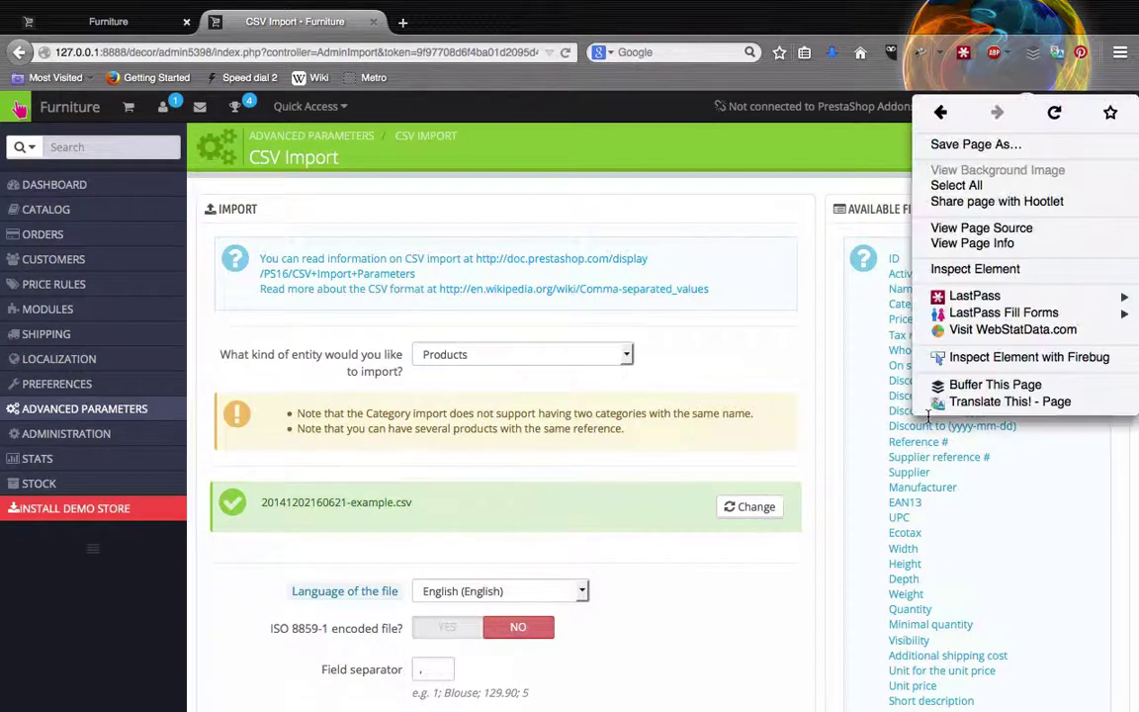
pyautogui.click(850, 433)
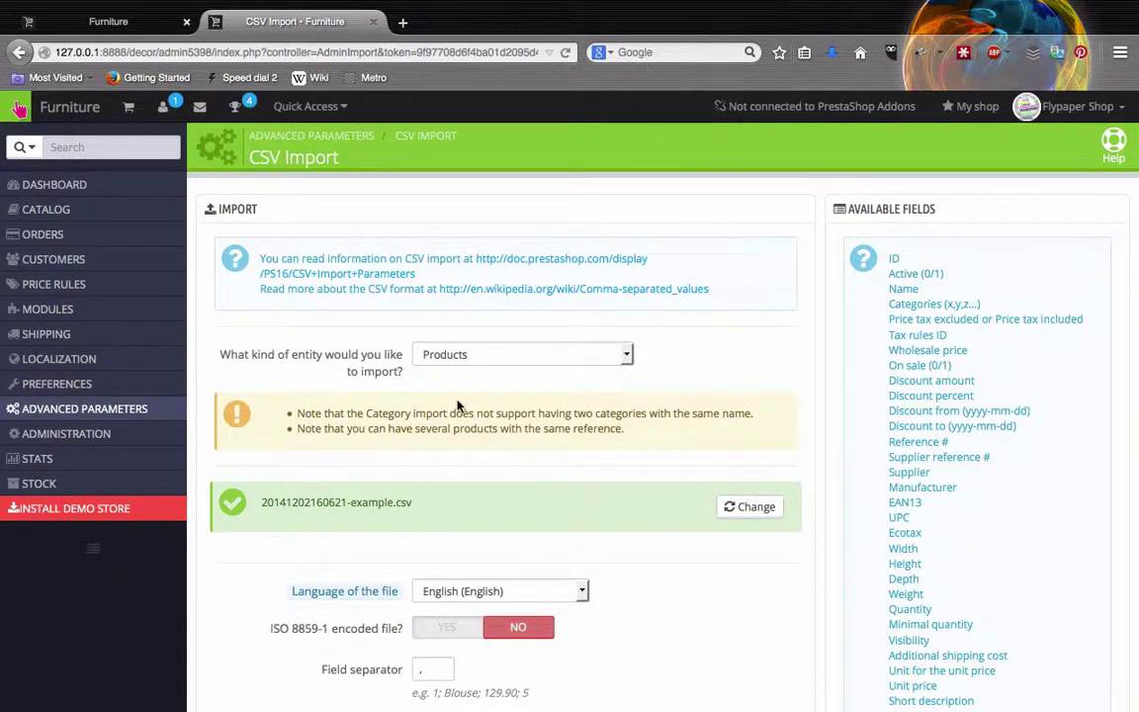
# Open the catalog's category list and review the existing categories.
pyautogui.moveTo(67, 212)
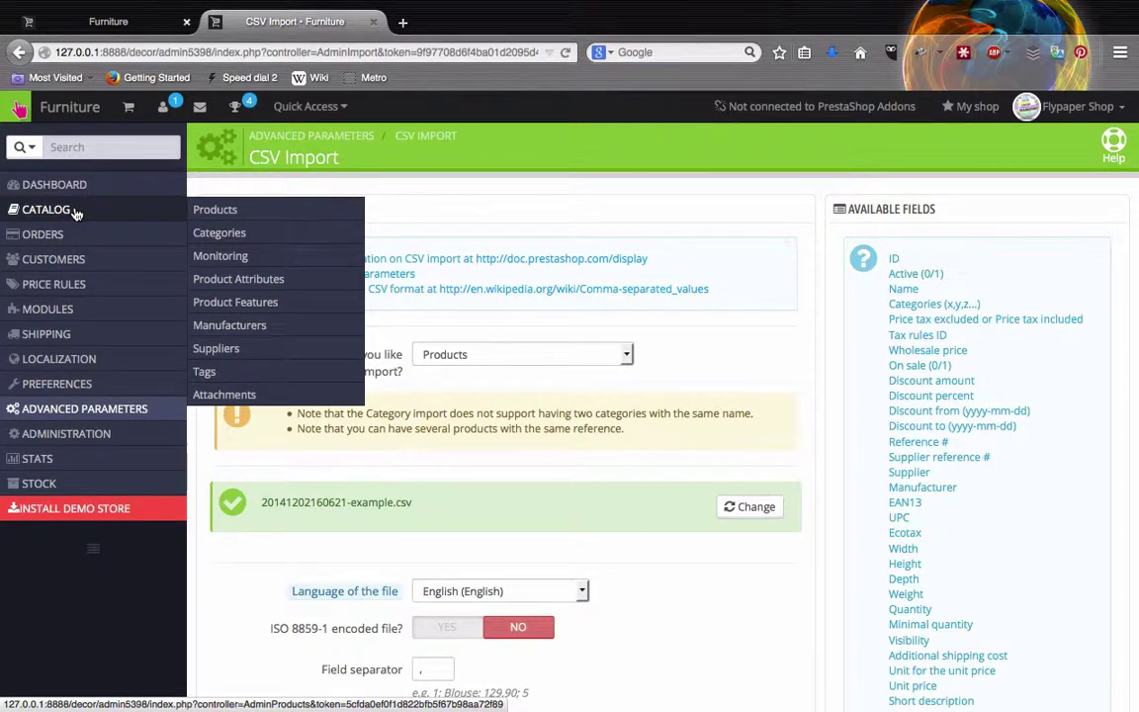
pyautogui.click(238, 236)
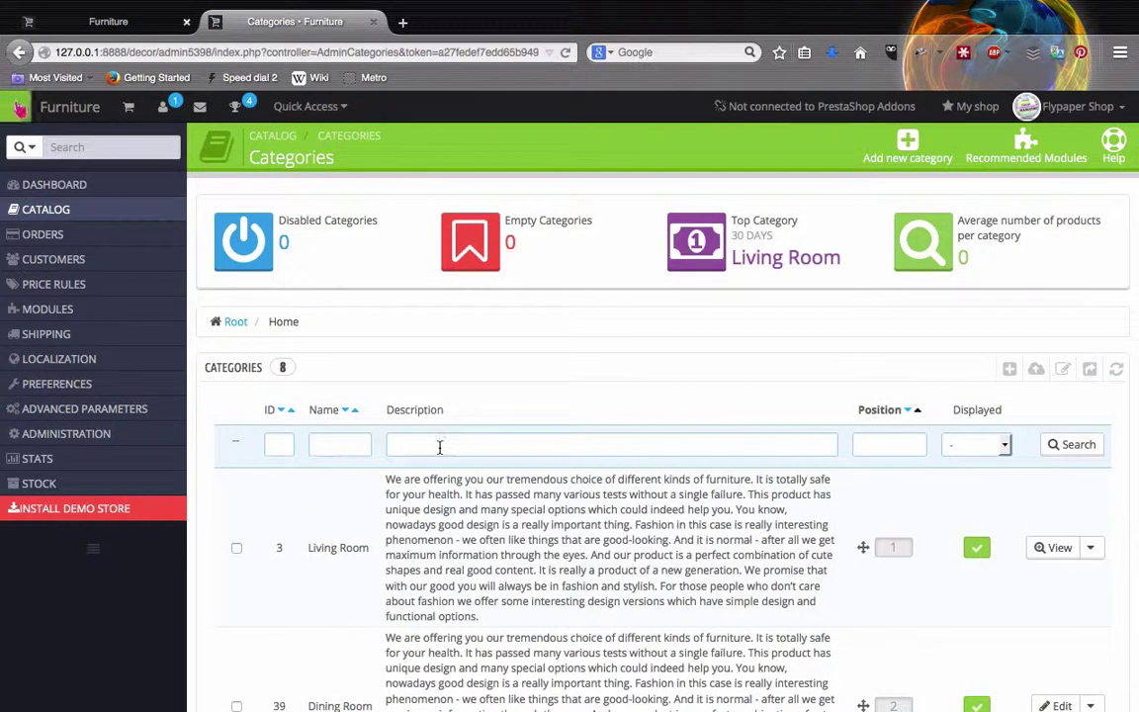
pyautogui.scroll(-6, 439, 447)
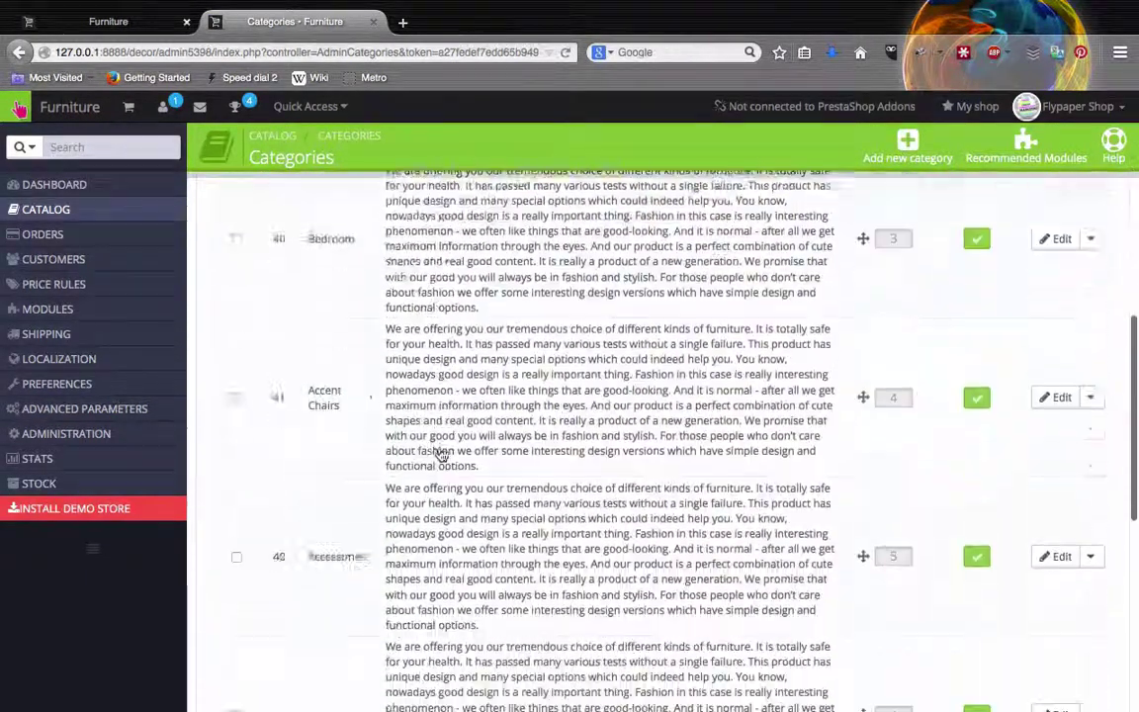
pyautogui.scroll(-5, 442, 455)
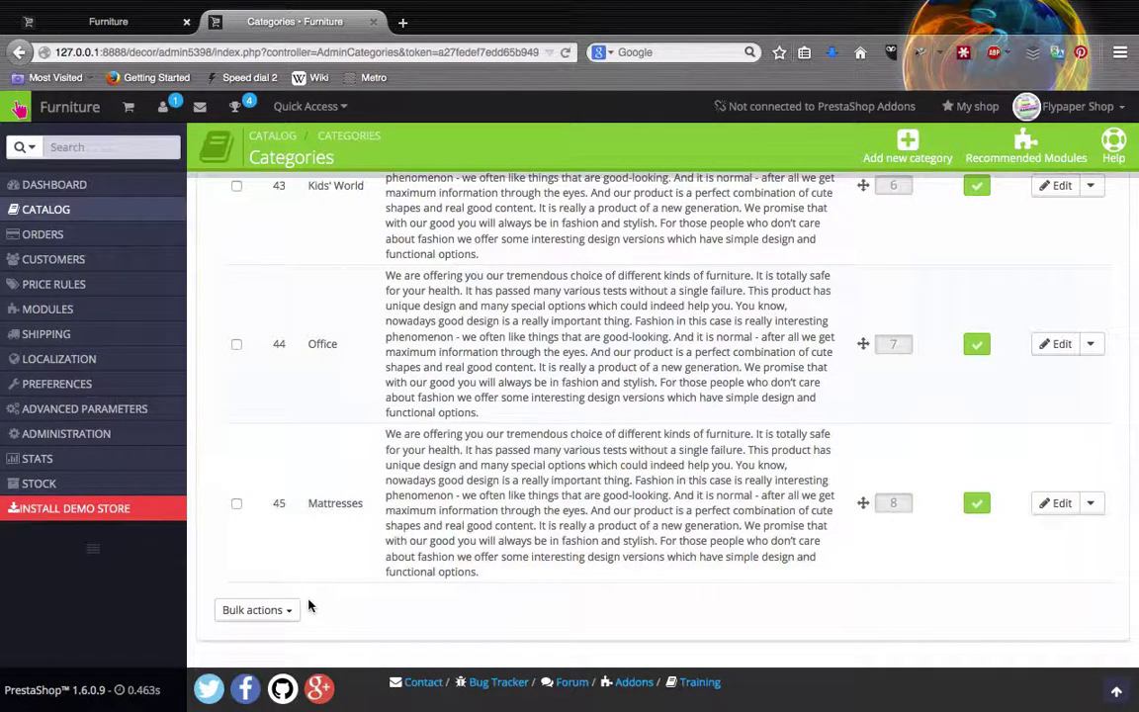
pyautogui.scroll(6, 458, 460)
pyautogui.scroll(5, 457, 459)
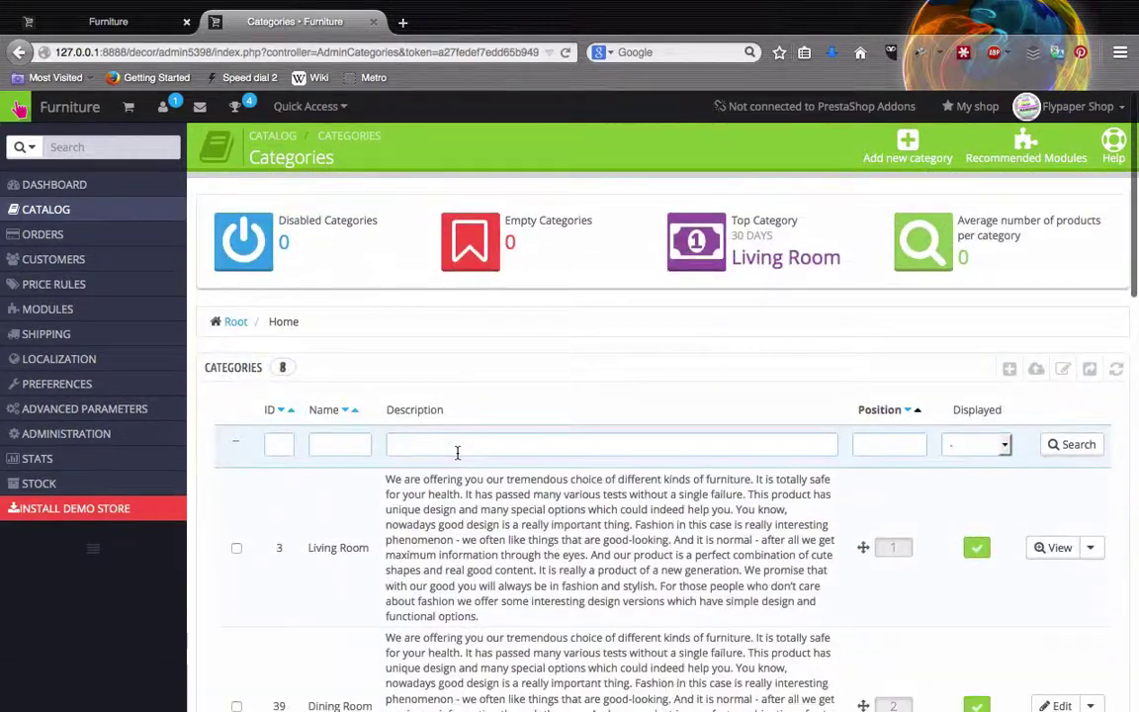
# Switch to Excel and copy the category name in cell C2 of example.csv.
pyautogui.moveTo(671, 687)
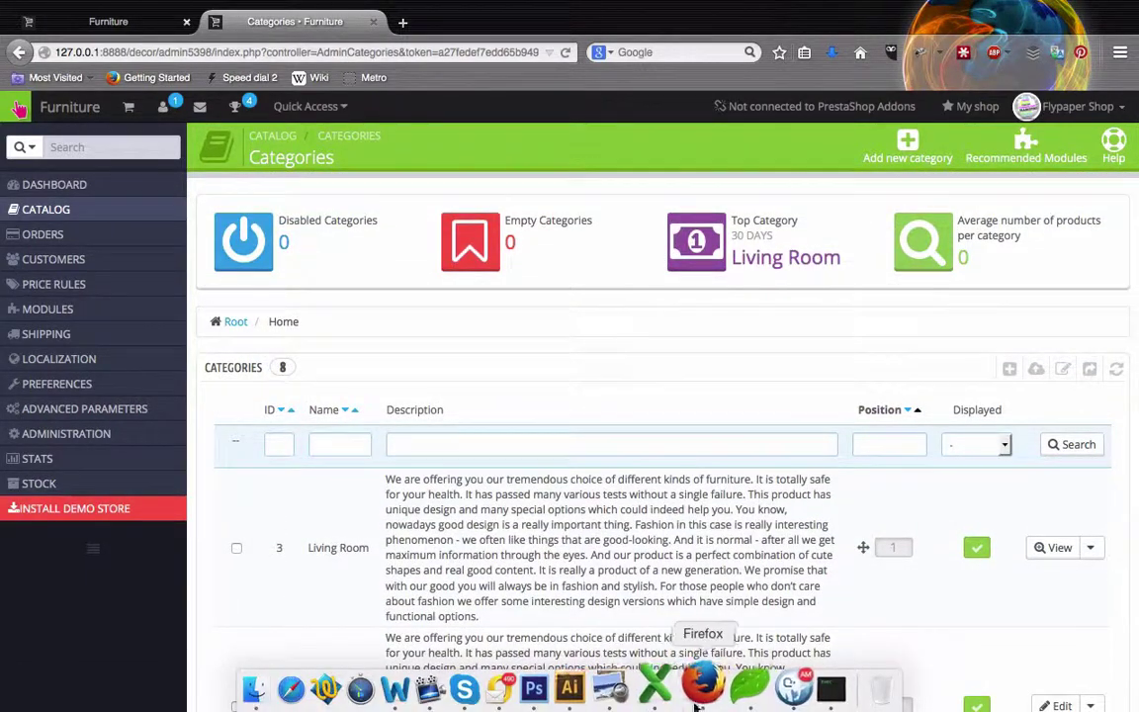
pyautogui.click(666, 687)
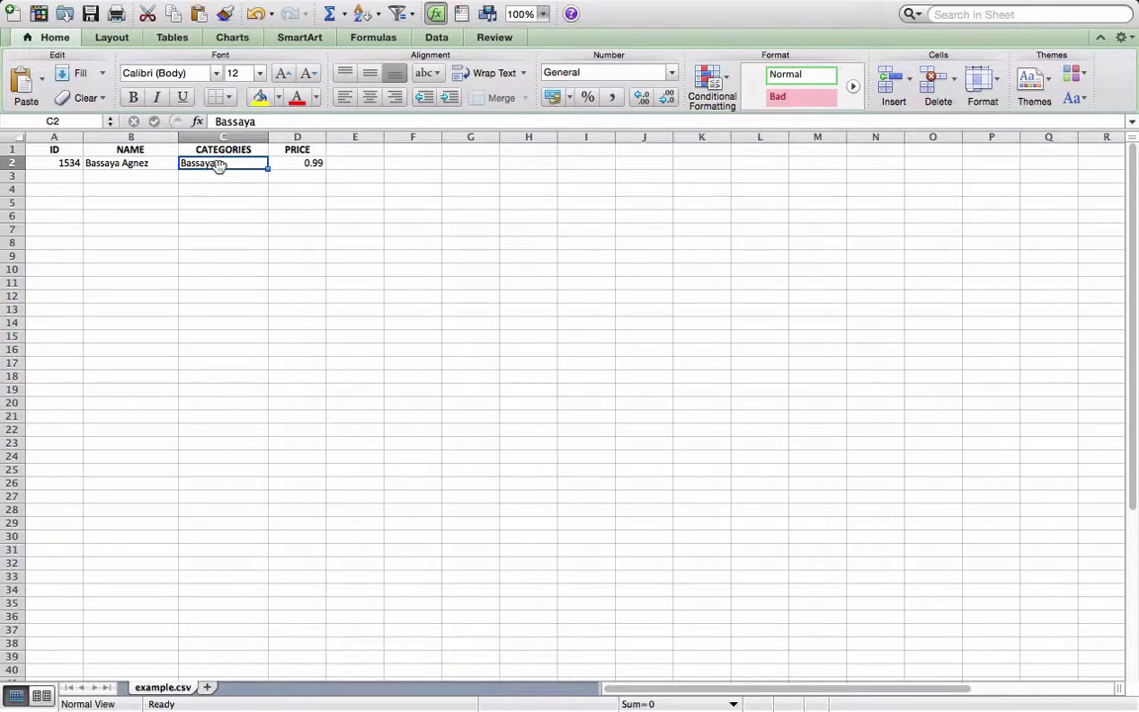
pyautogui.press('cmd+c')
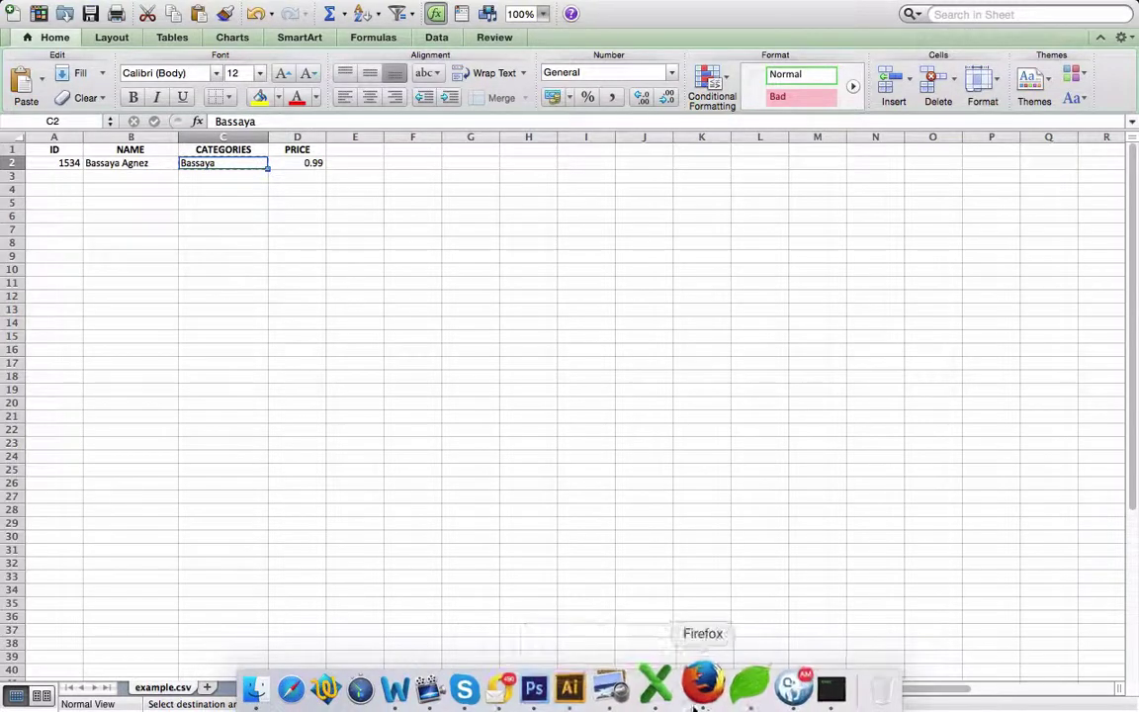
# Switch back to Firefox and start a new catalog category named Bassaya.
pyautogui.click(699, 689)
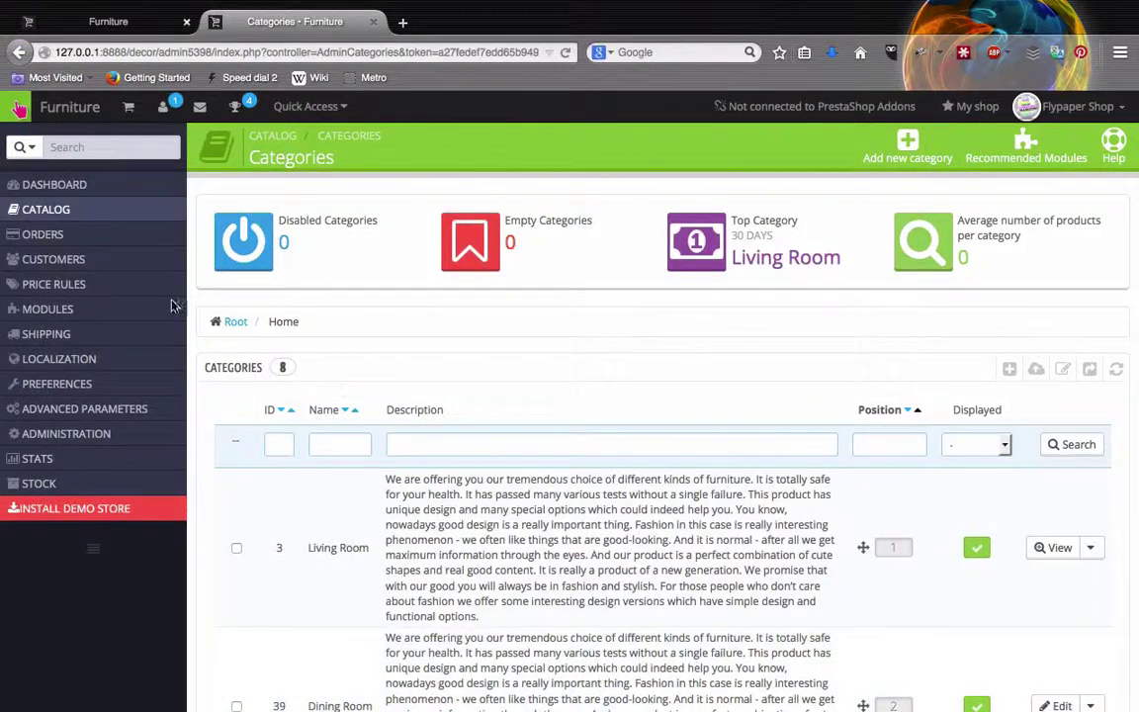
pyautogui.moveTo(73, 213)
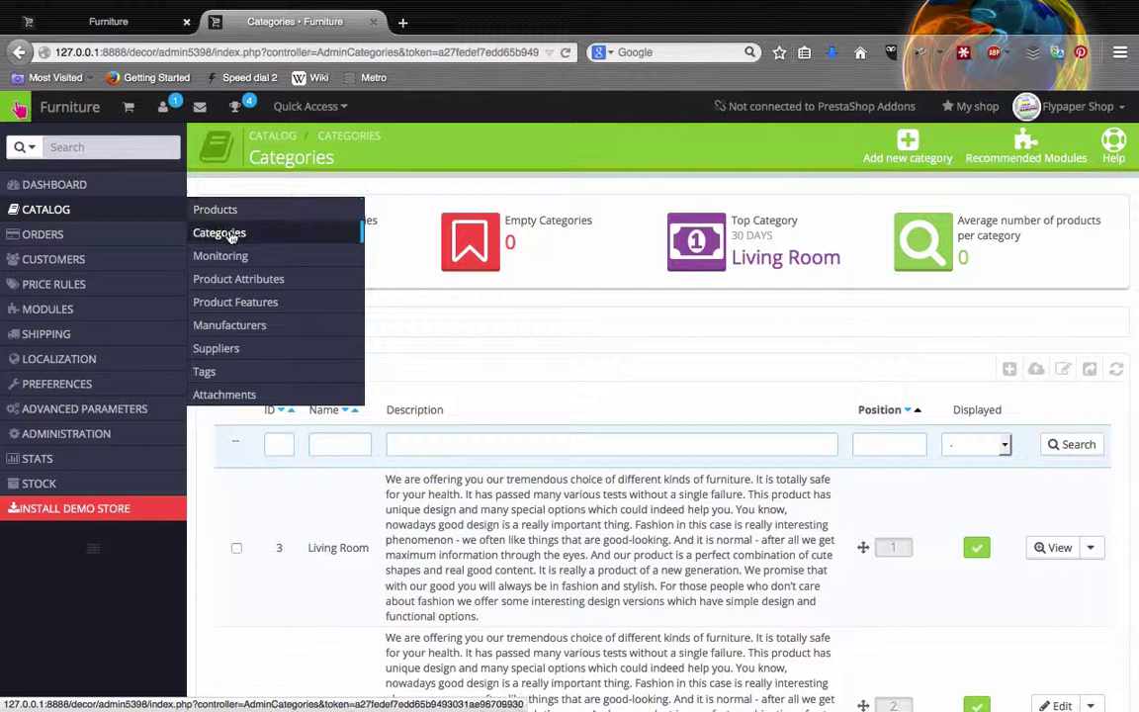
pyautogui.click(220, 233)
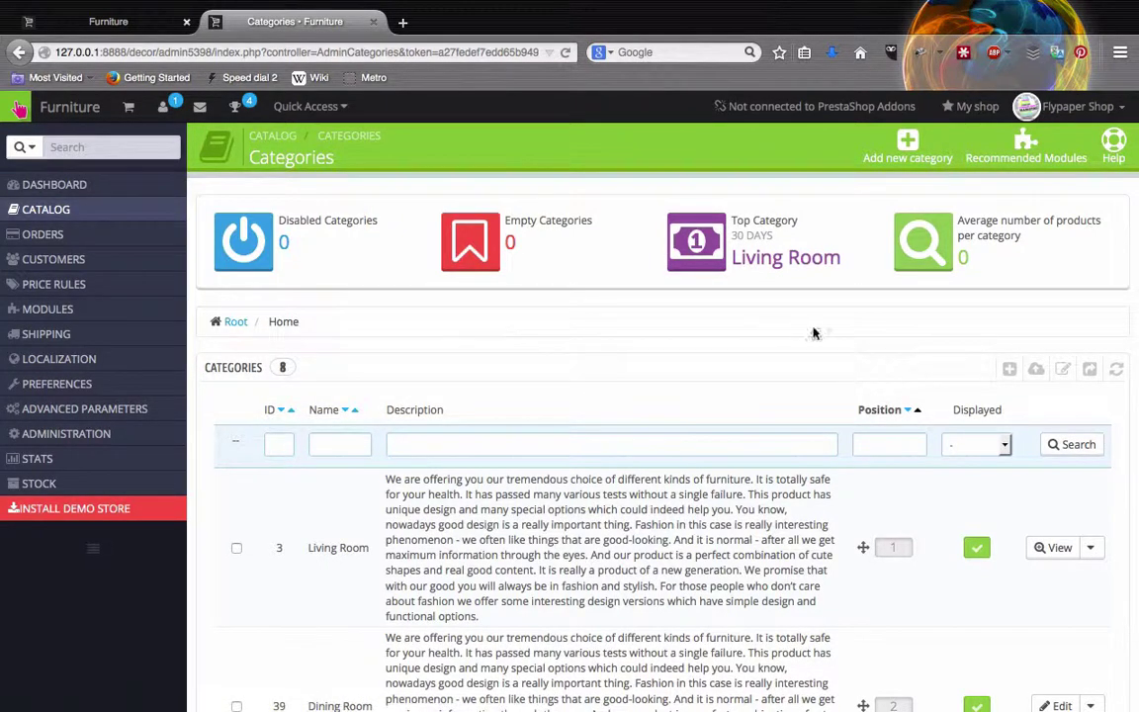
pyautogui.click(1009, 368)
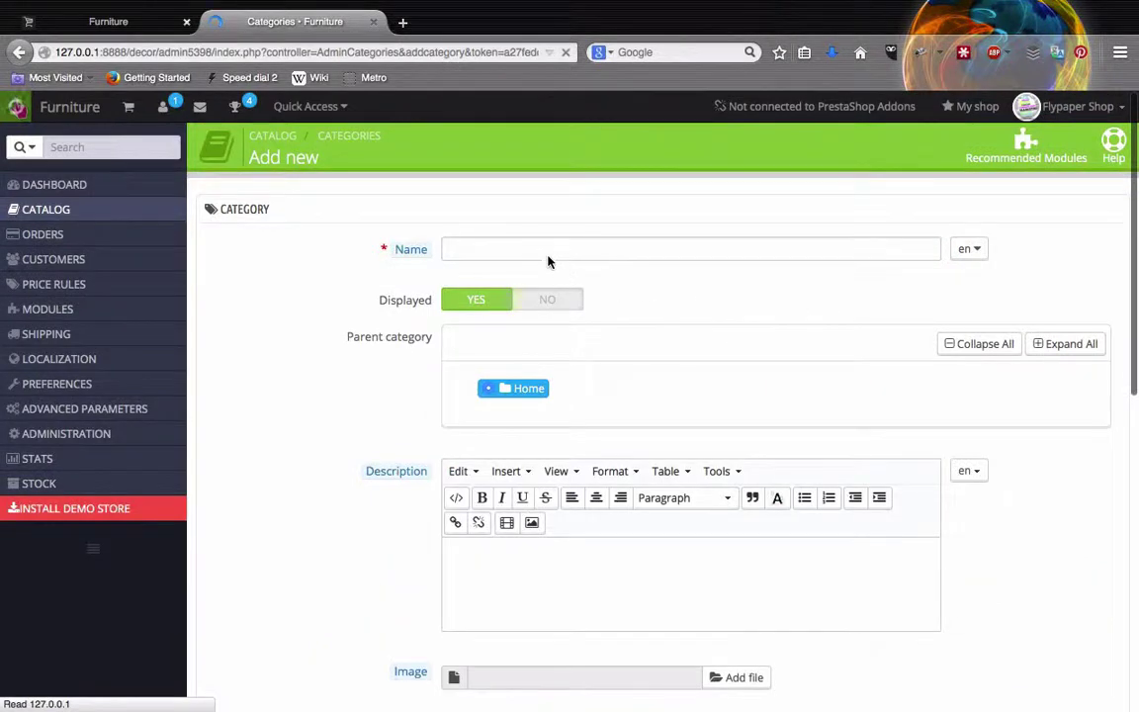
pyautogui.click(526, 239)
pyautogui.write('Bassaya')
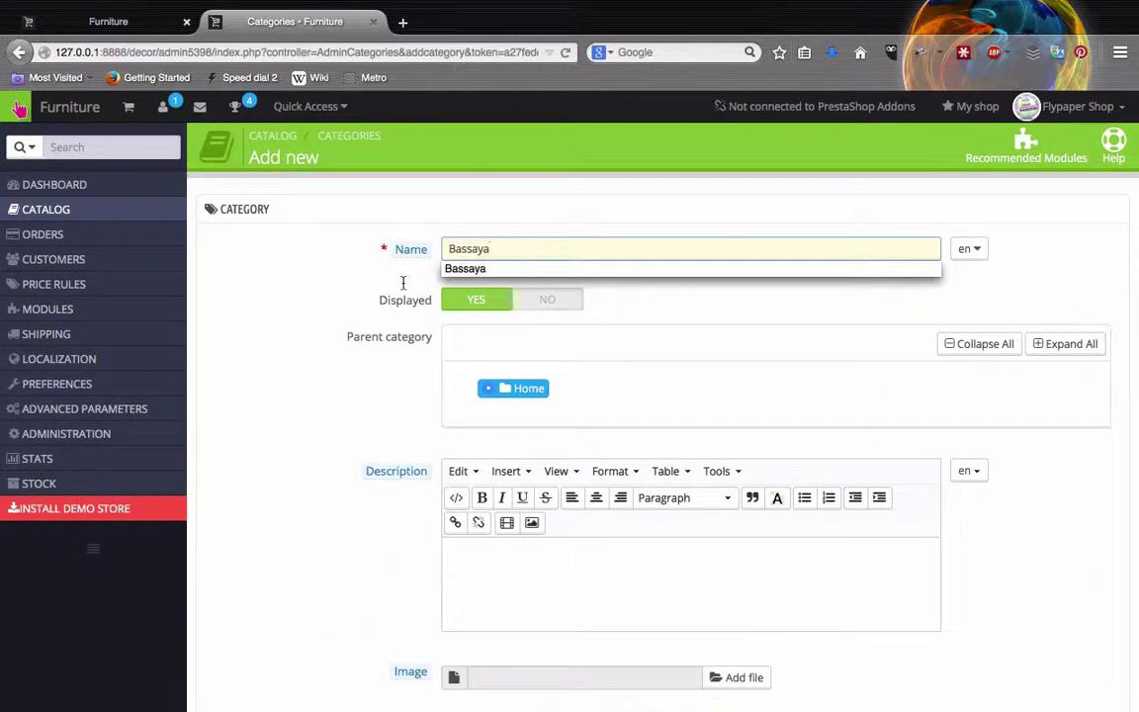
# Review the new category's remaining settings and save it with the default options.
pyautogui.scroll(-6, 273, 372)
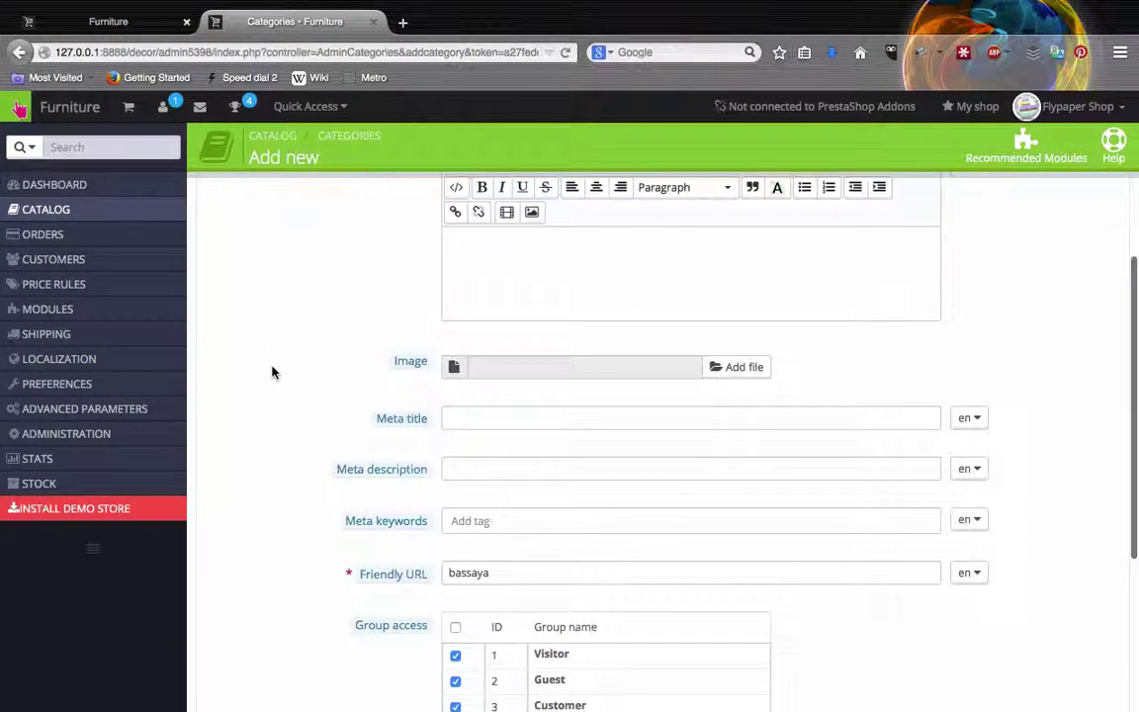
pyautogui.scroll(-1, 274, 371)
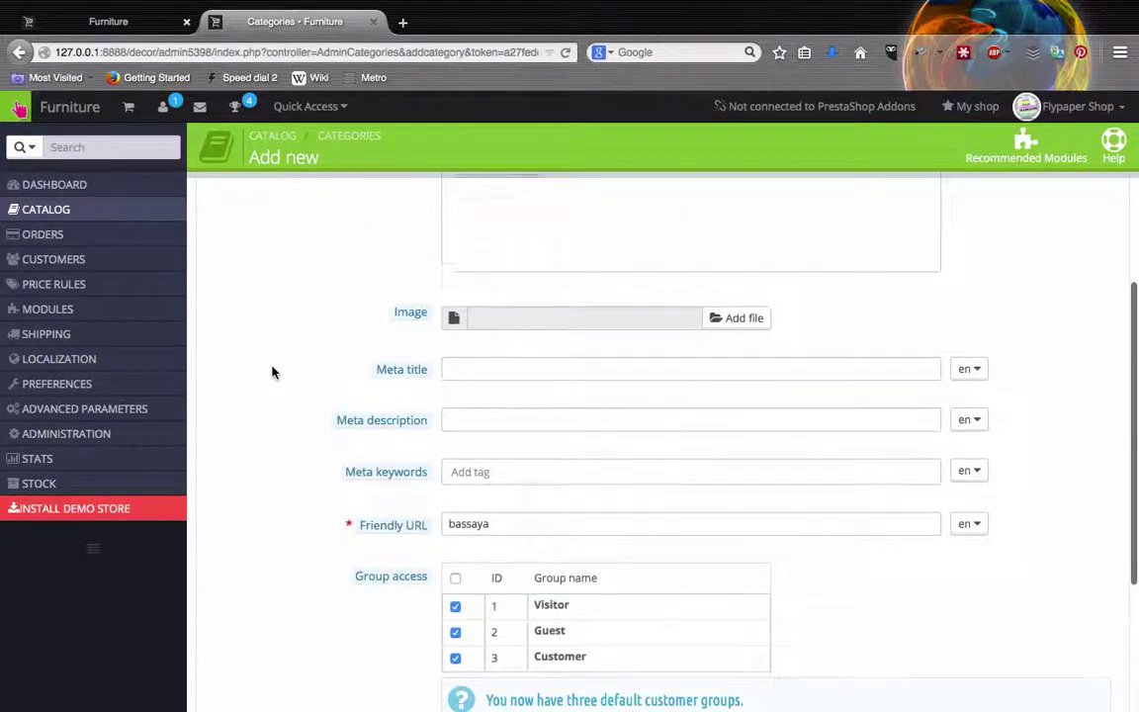
pyautogui.scroll(7, 274, 372)
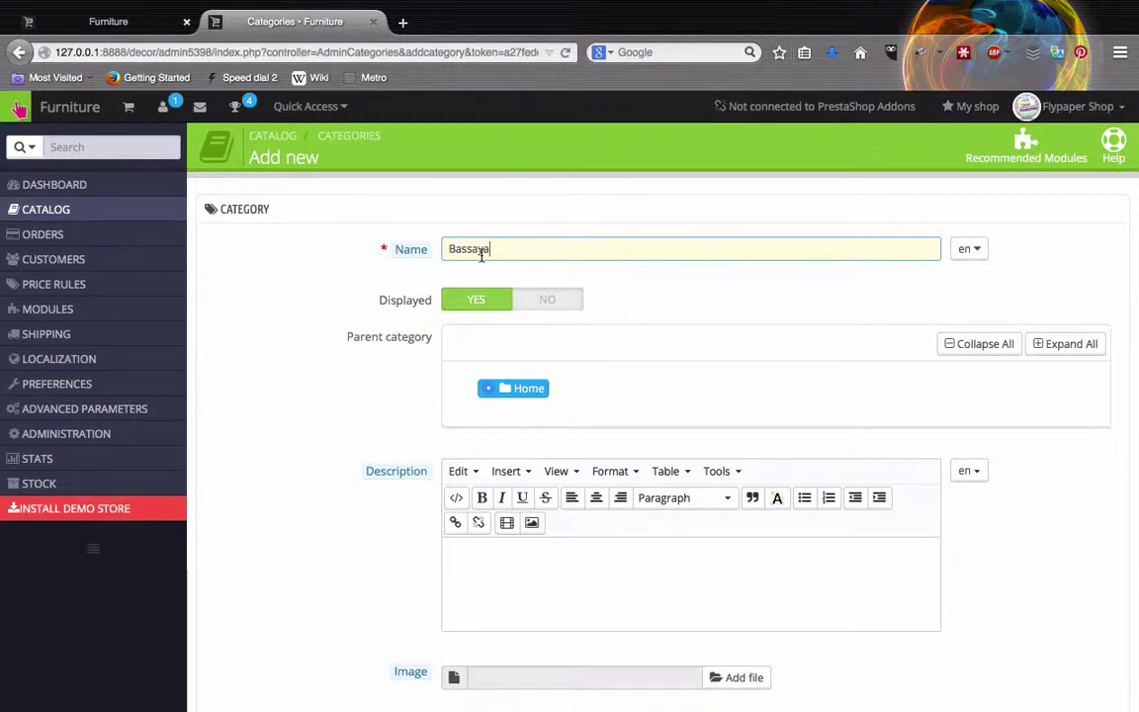
pyautogui.scroll(-8, 424, 395)
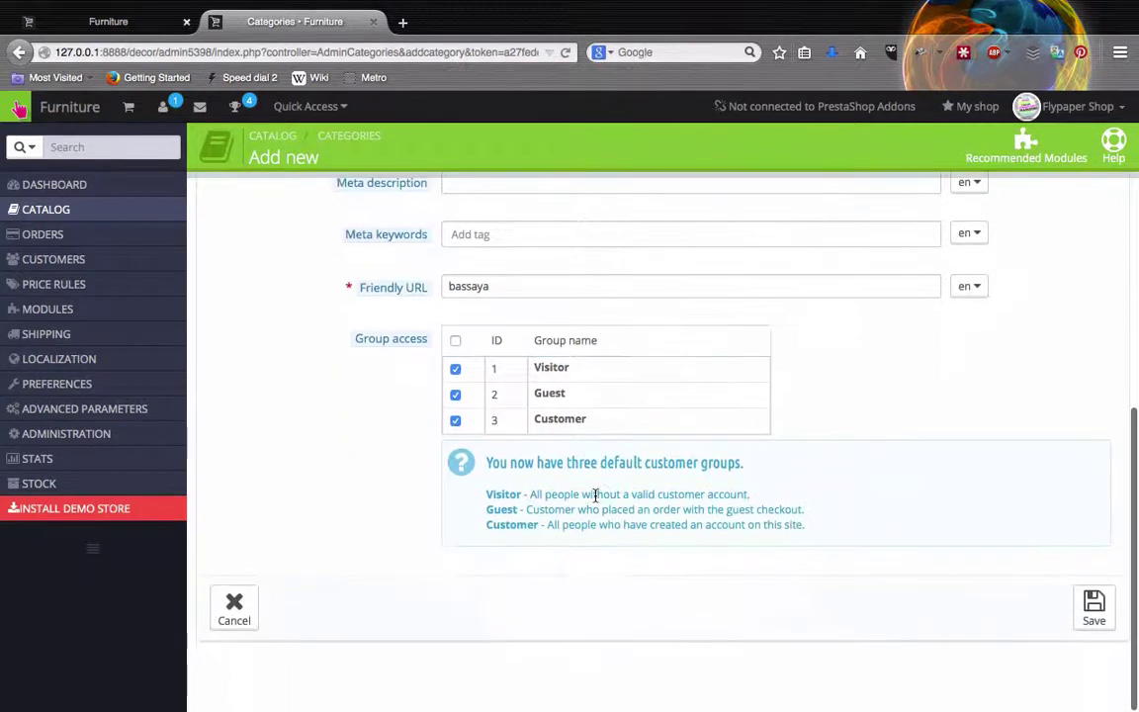
pyautogui.scroll(5, 899, 378)
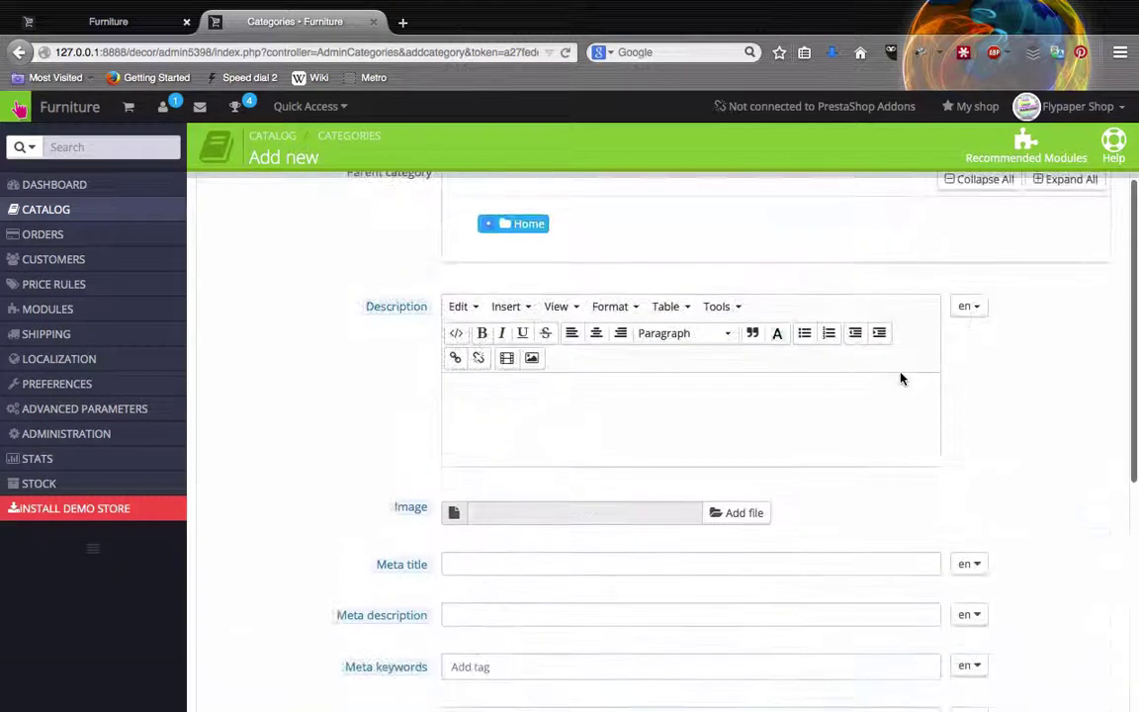
pyautogui.scroll(3, 899, 379)
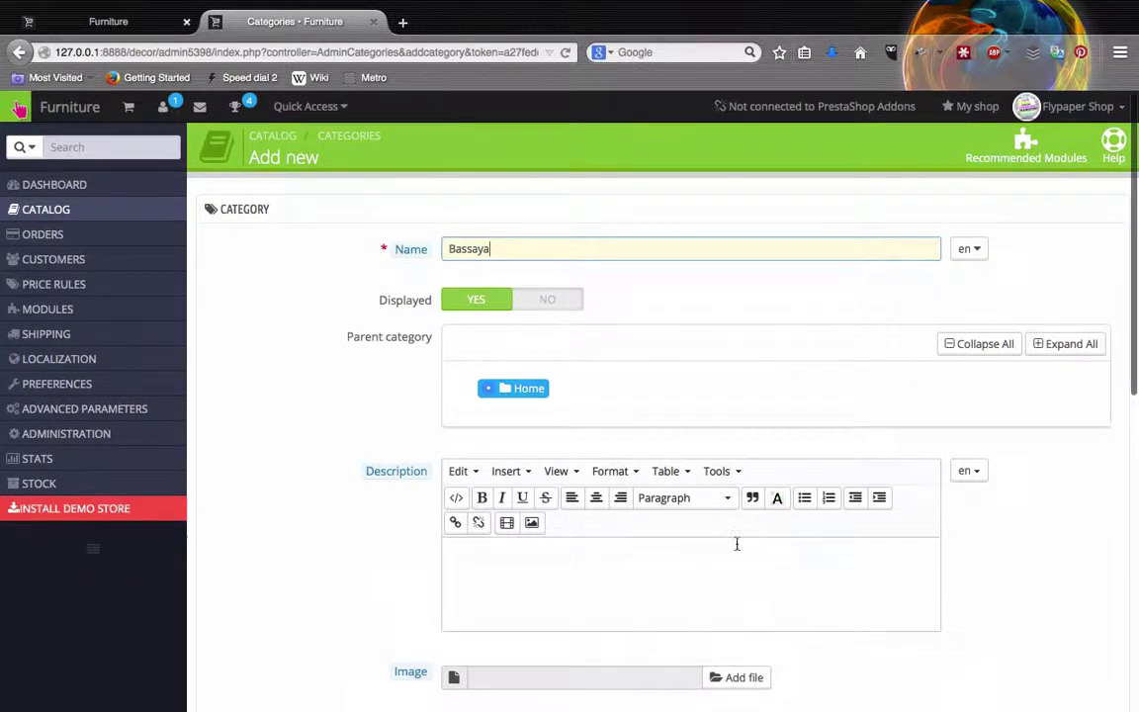
pyautogui.scroll(-10, 736, 543)
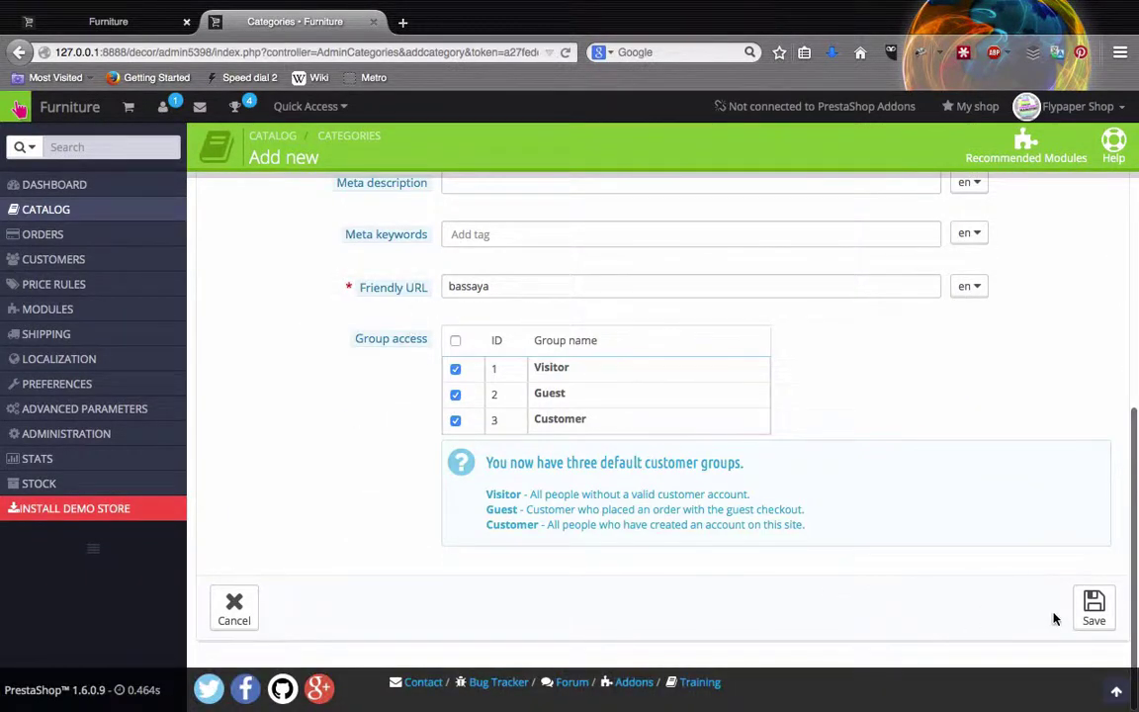
pyautogui.click(1085, 618)
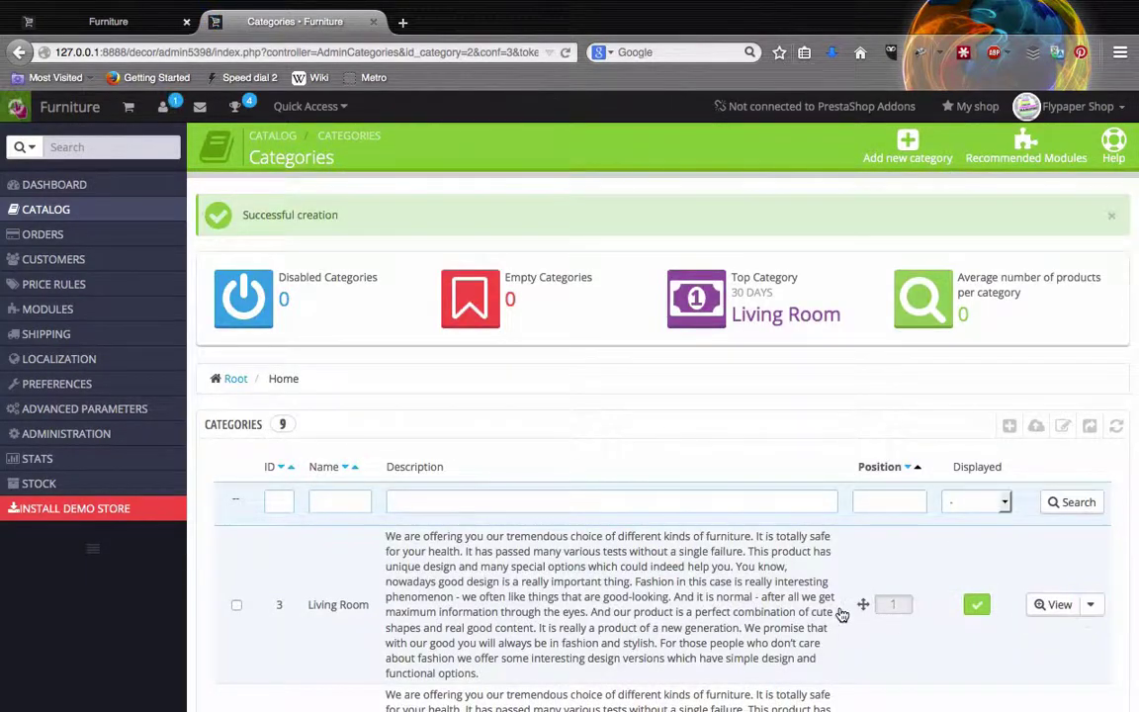
# Check the category list for the new Bassaya entry.
pyautogui.scroll(-8, 841, 615)
pyautogui.scroll(-5, 841, 615)
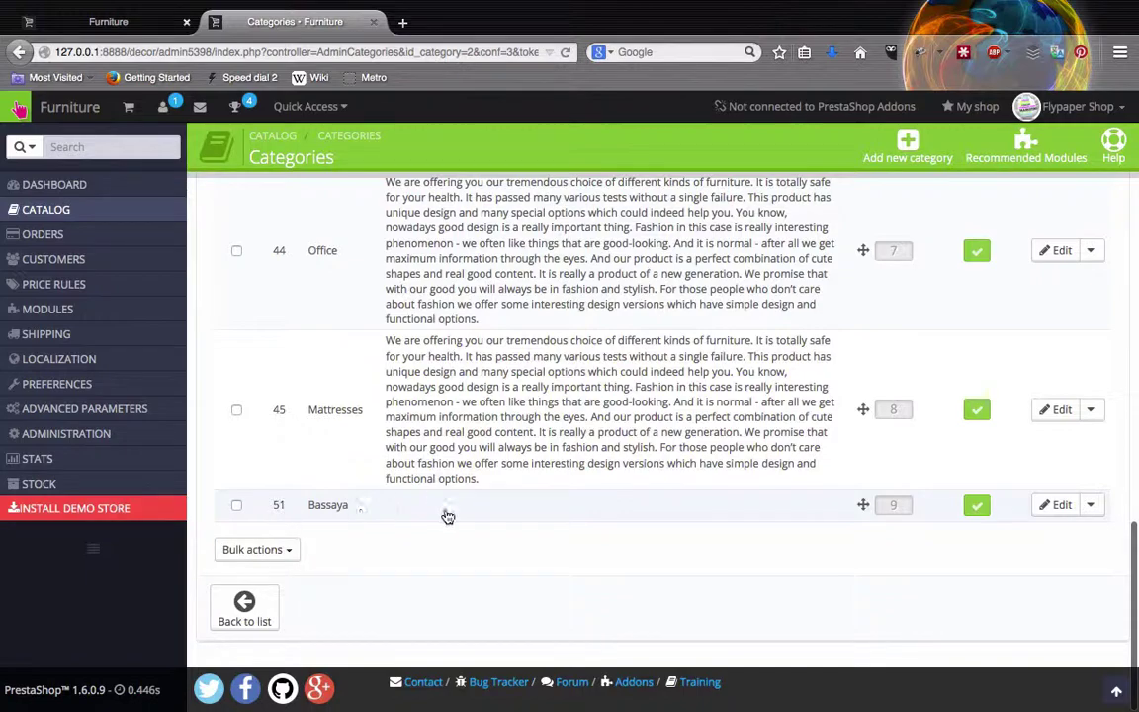
pyautogui.scroll(13, 531, 500)
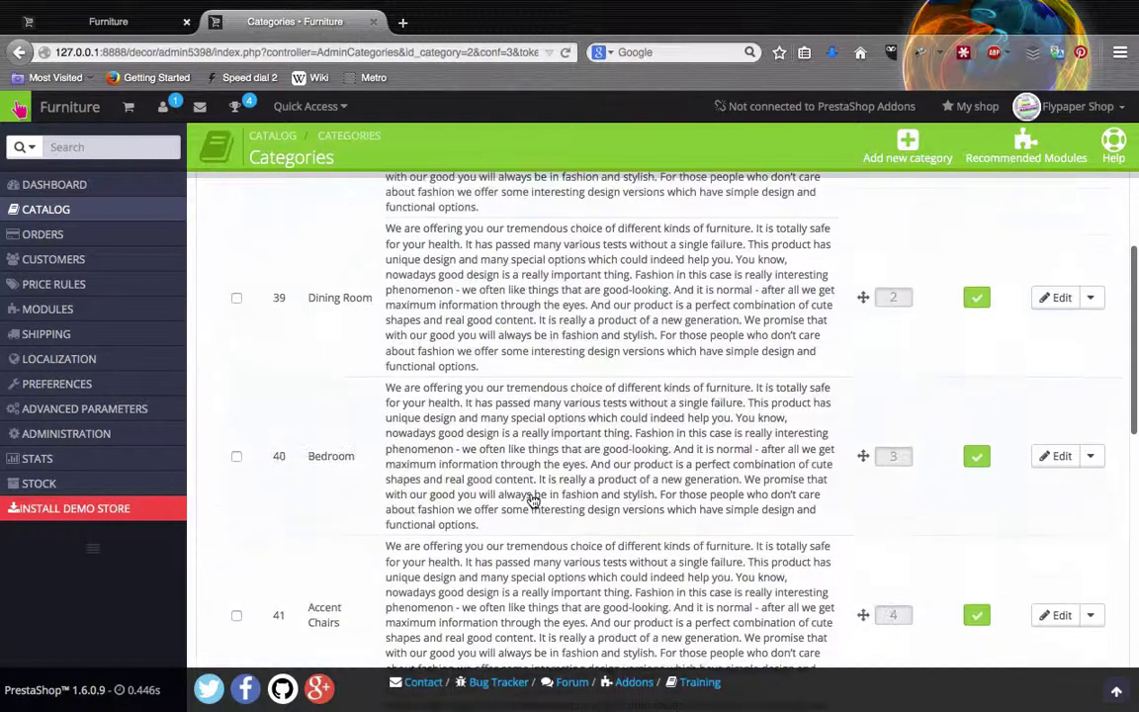
# Return to the catalog's product list and open the CSV import page for products.
pyautogui.moveTo(70, 215)
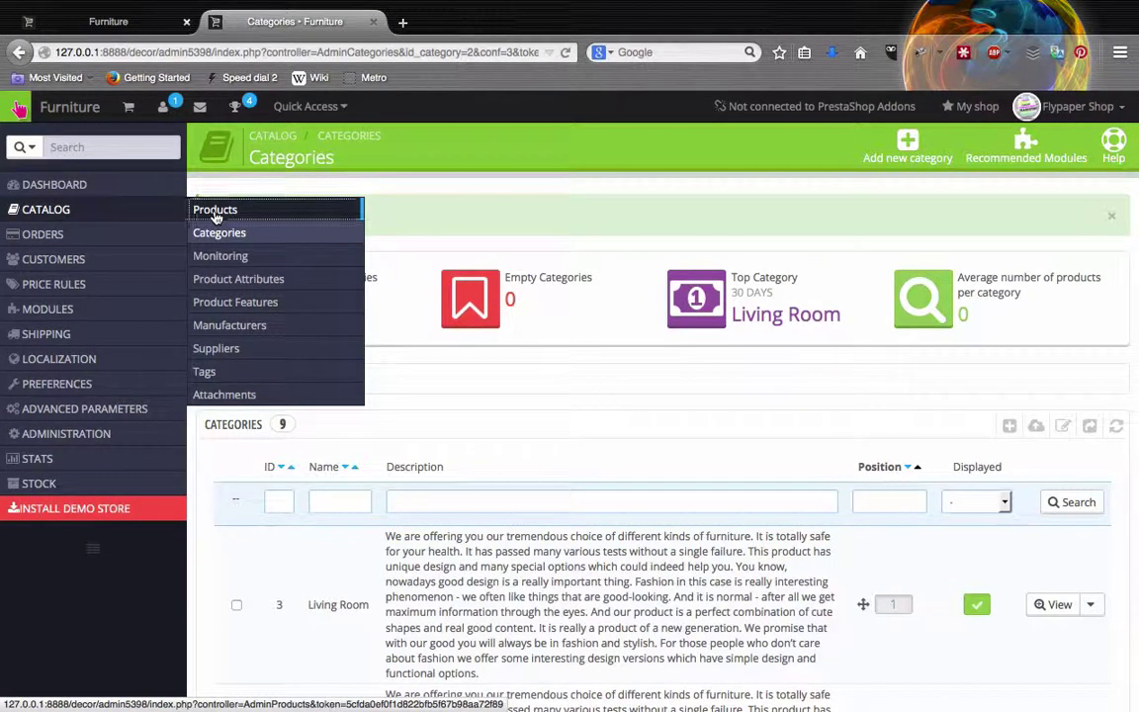
pyautogui.click(215, 209)
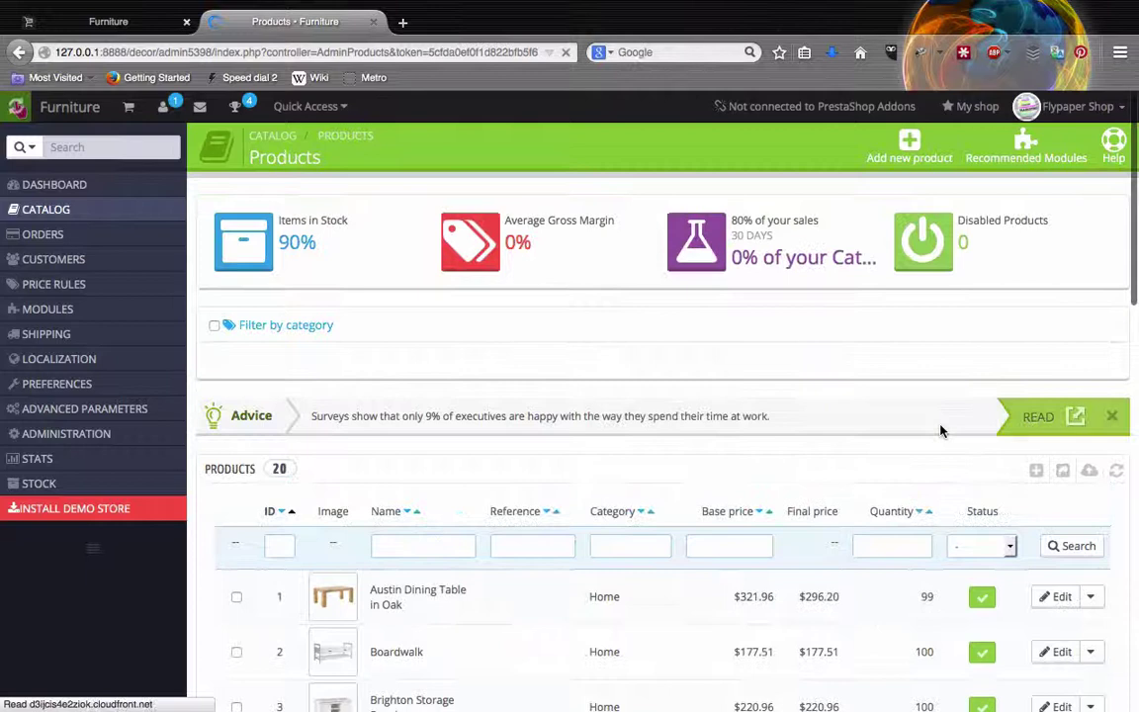
pyautogui.click(1089, 472)
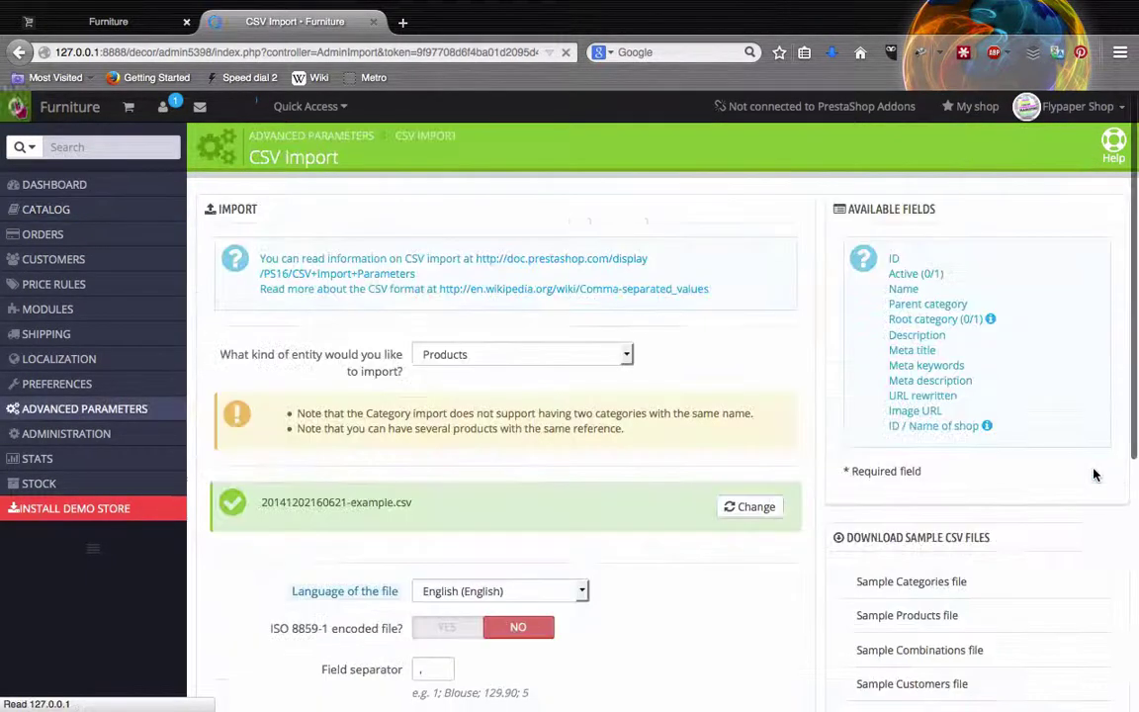
# Replace the selected import file by uploading the example CSV file from the Desktop folder.
pyautogui.click(748, 506)
pyautogui.scroll(-1, 454, 494)
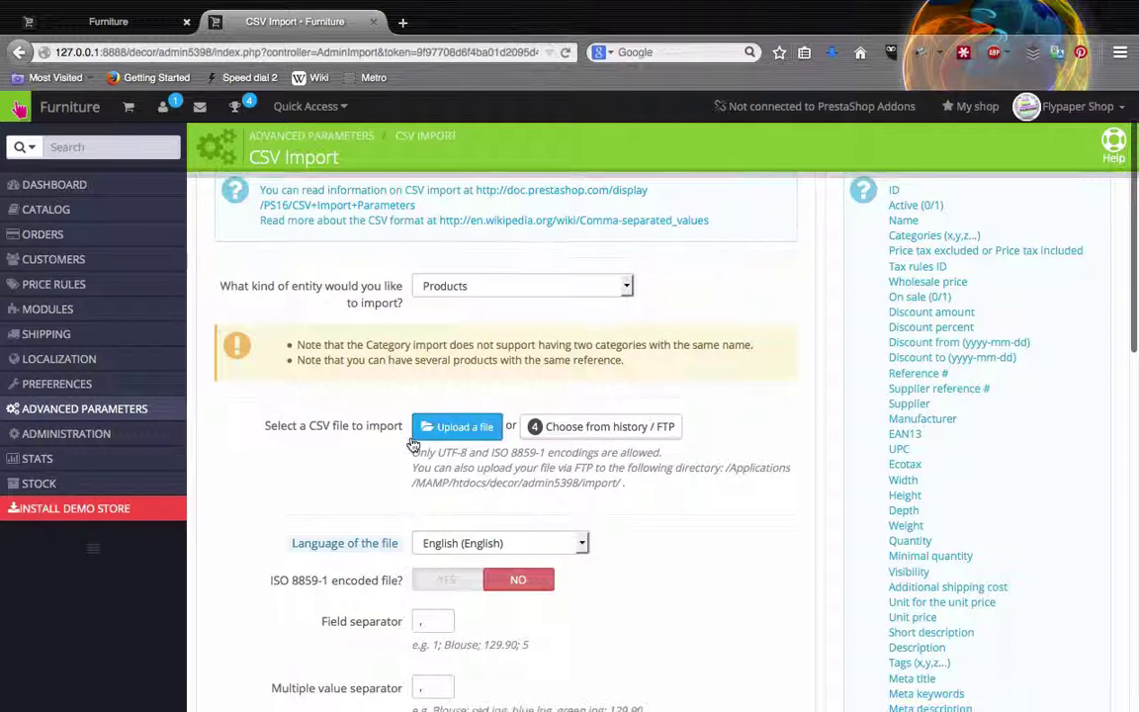
pyautogui.click(452, 427)
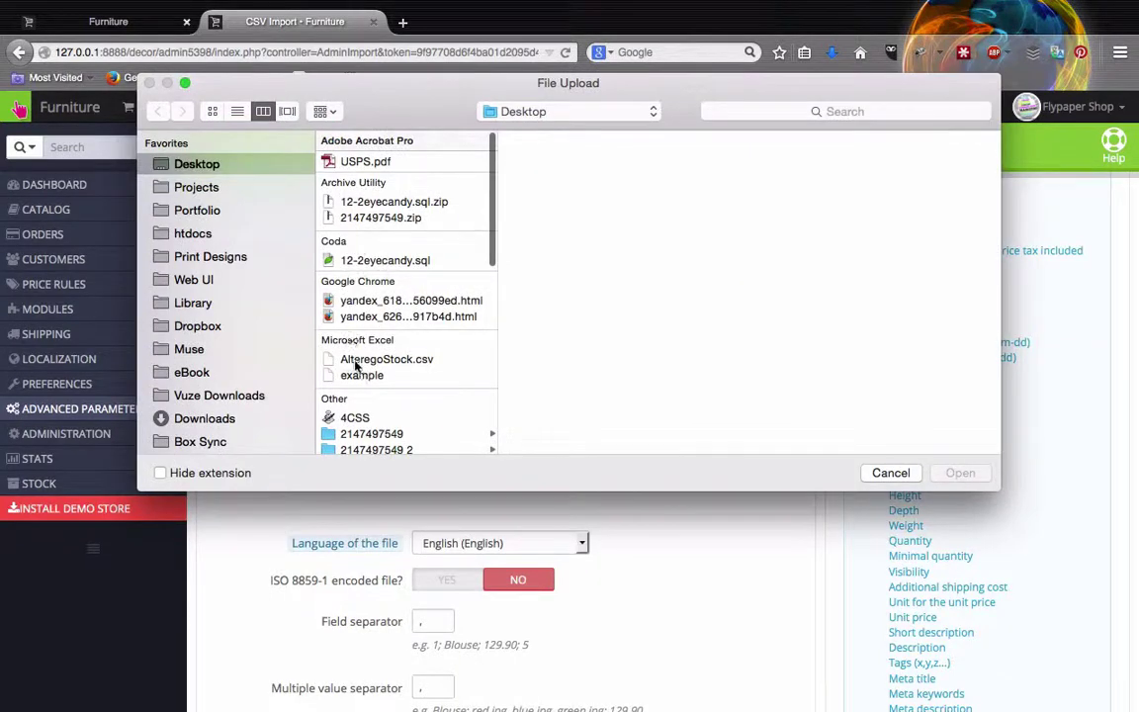
pyautogui.click(361, 376)
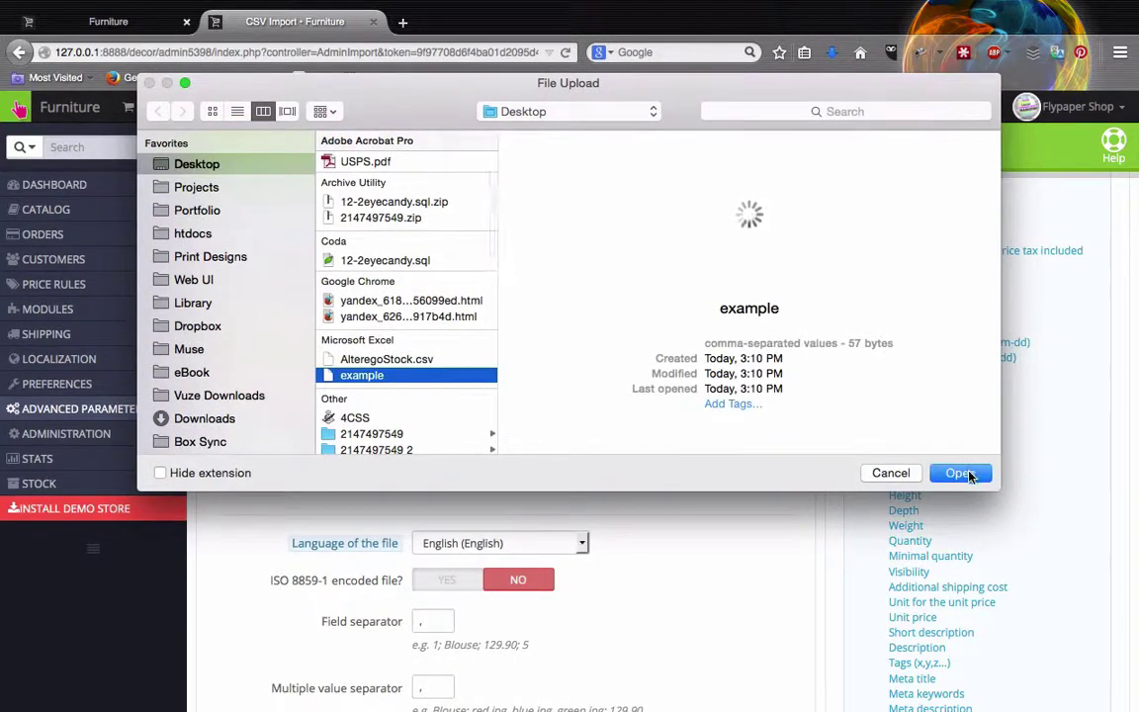
pyautogui.click(959, 473)
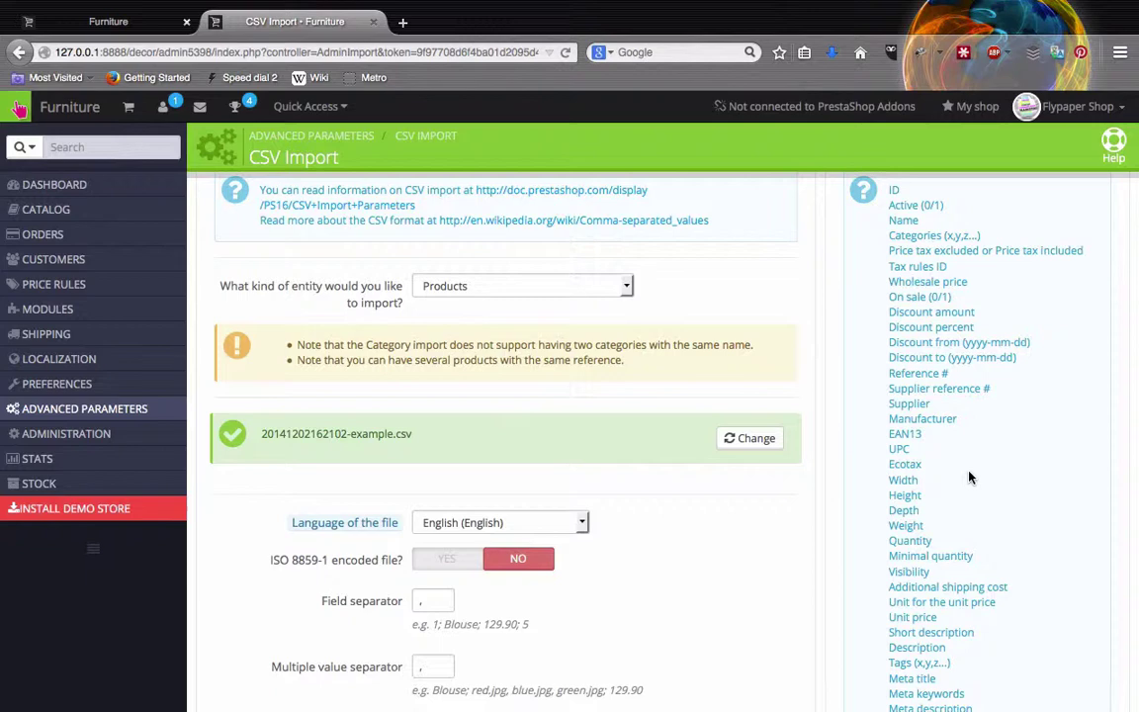
# Try a semicolon as the field separator, preview the data matching page and cancel back to the import settings.
pyautogui.scroll(-4, 628, 457)
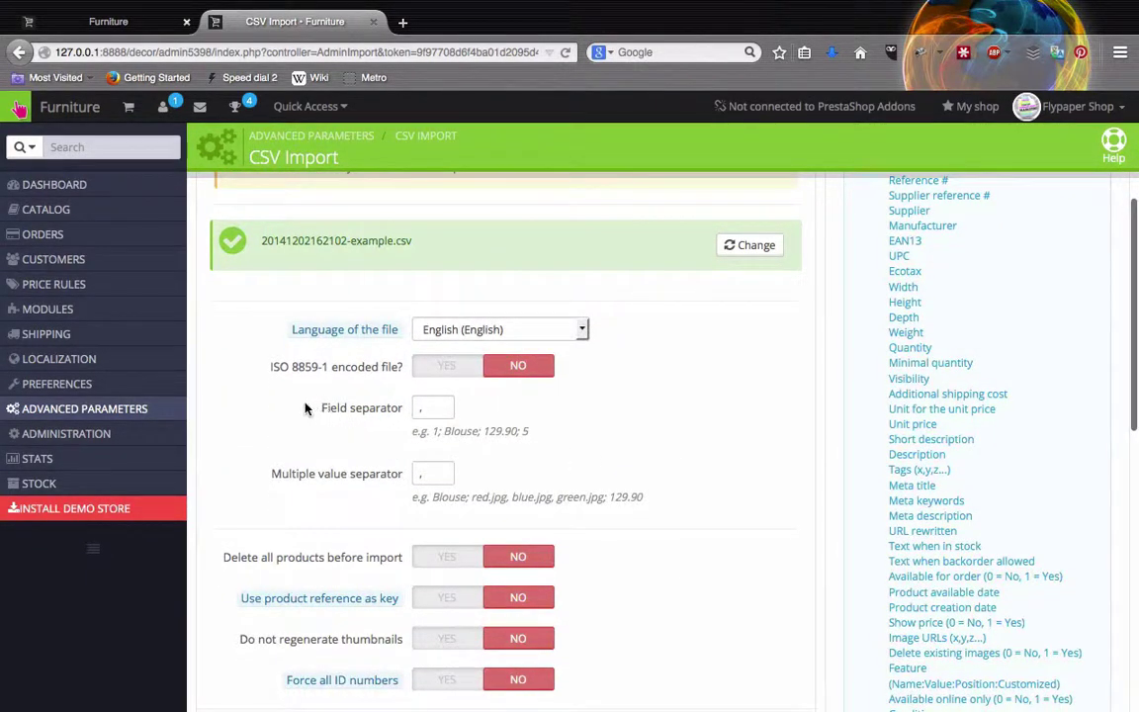
pyautogui.click(435, 407)
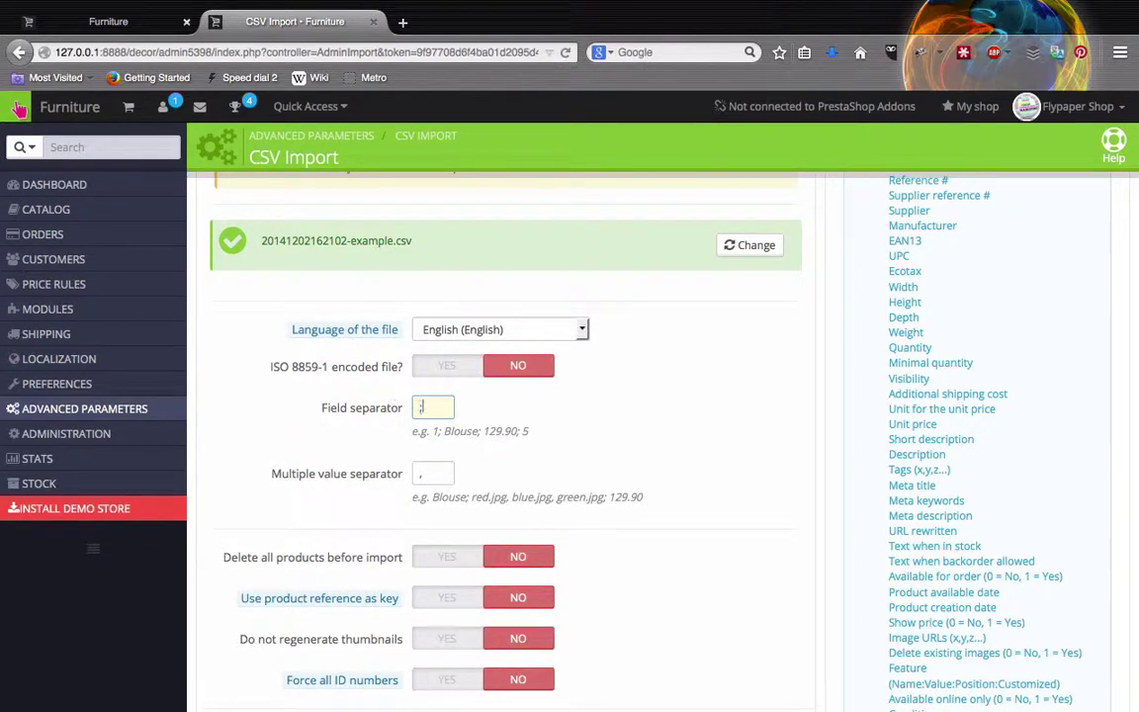
pyautogui.click(578, 464)
pyautogui.scroll(-2, 578, 464)
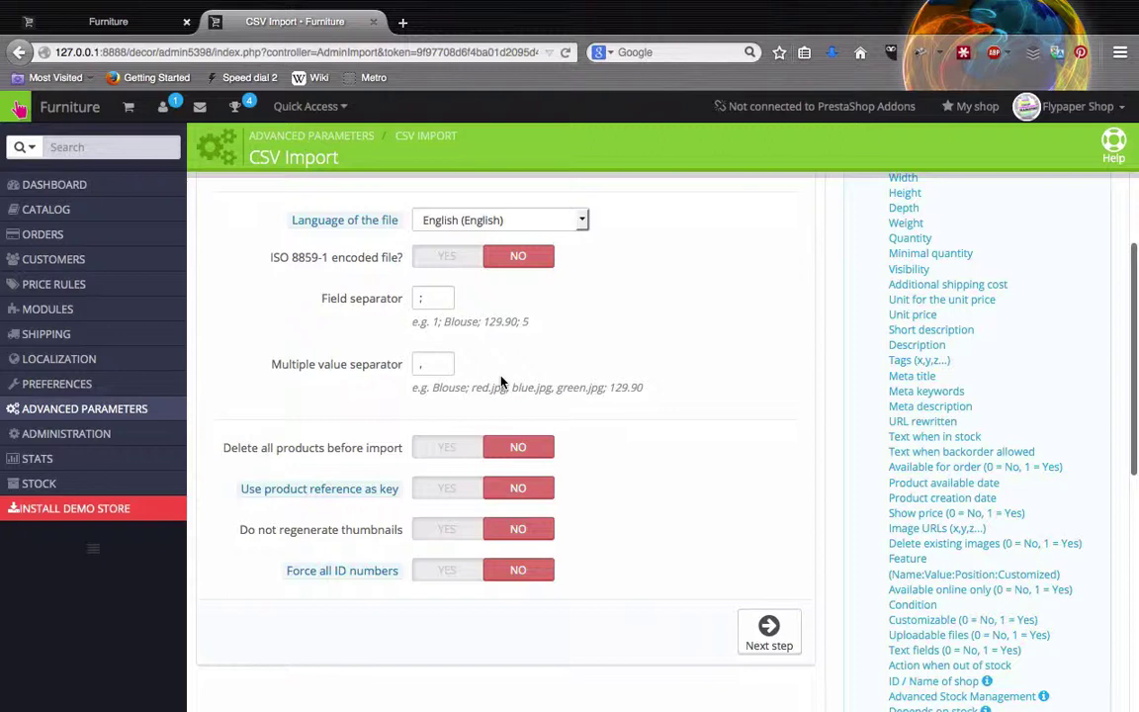
pyautogui.click(776, 640)
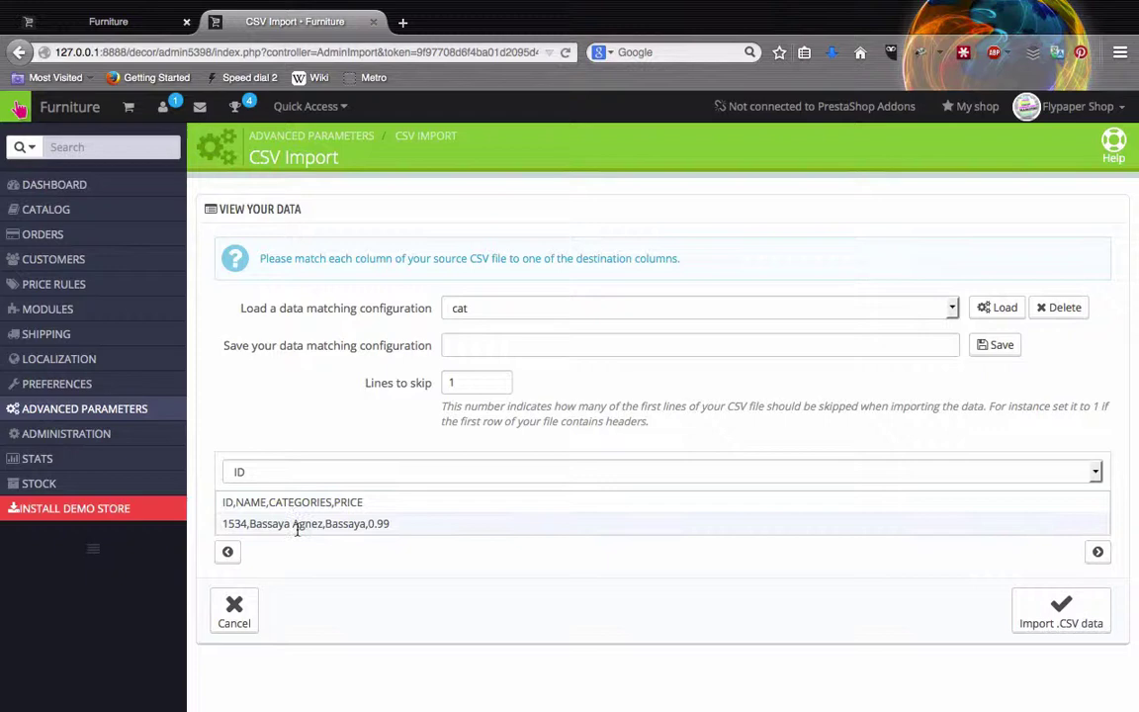
pyautogui.click(234, 617)
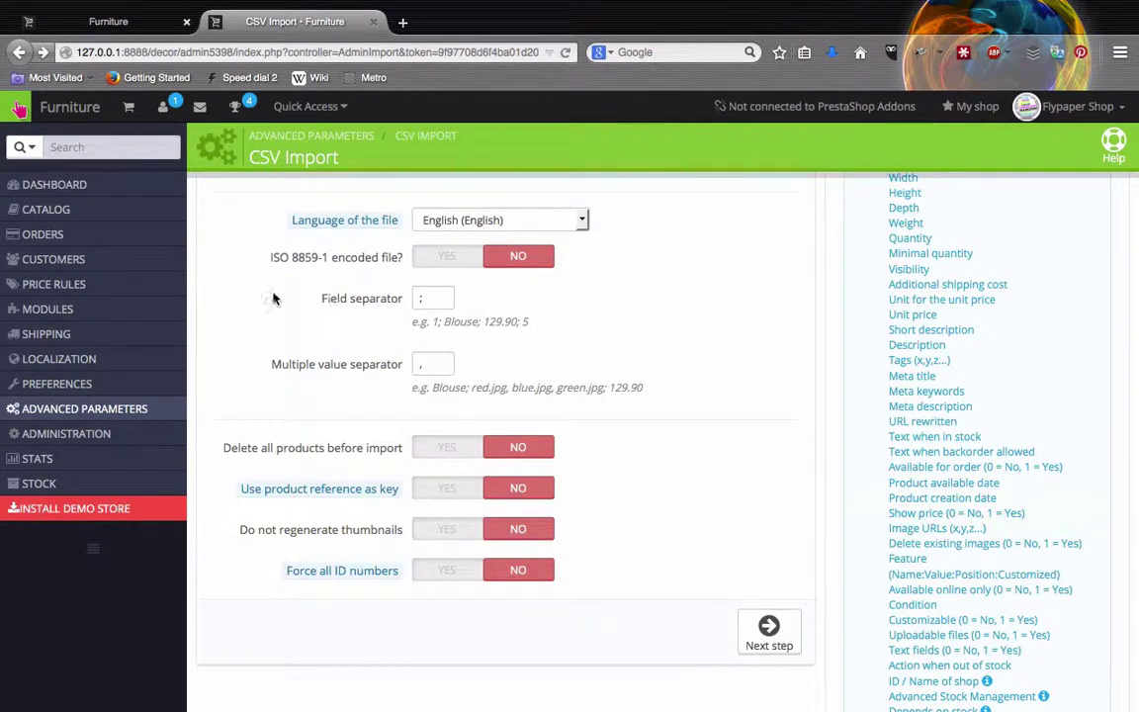
# Set the field separator to a comma and continue to the data matching page.
pyautogui.doubleClick(438, 299)
pyautogui.write(',')
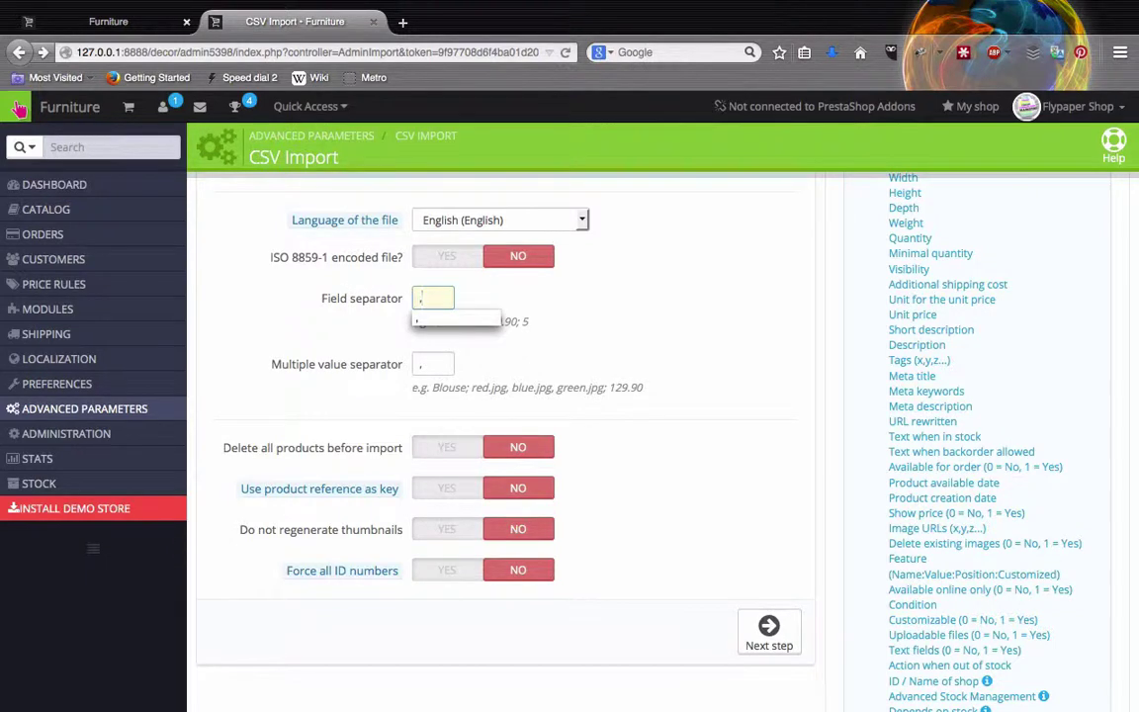
pyautogui.click(546, 300)
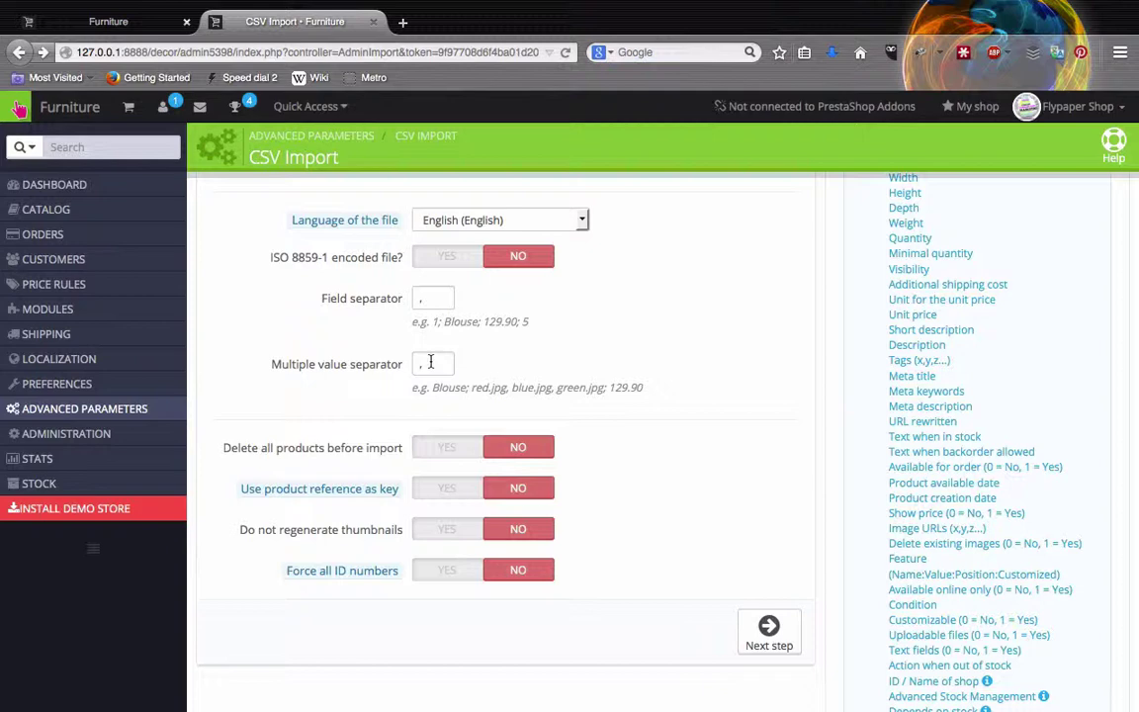
pyautogui.click(775, 635)
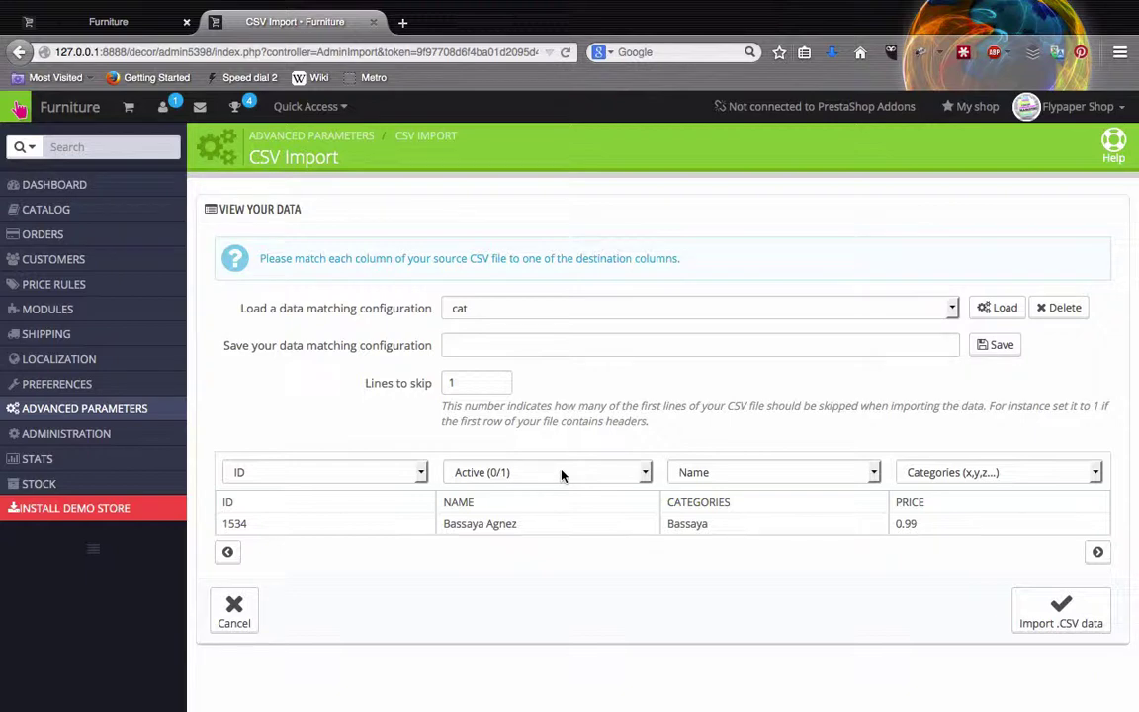
# Match the file's NAME column to Name and its CATEGORIES column to Categories (x,y,z...).
pyautogui.click(560, 473)
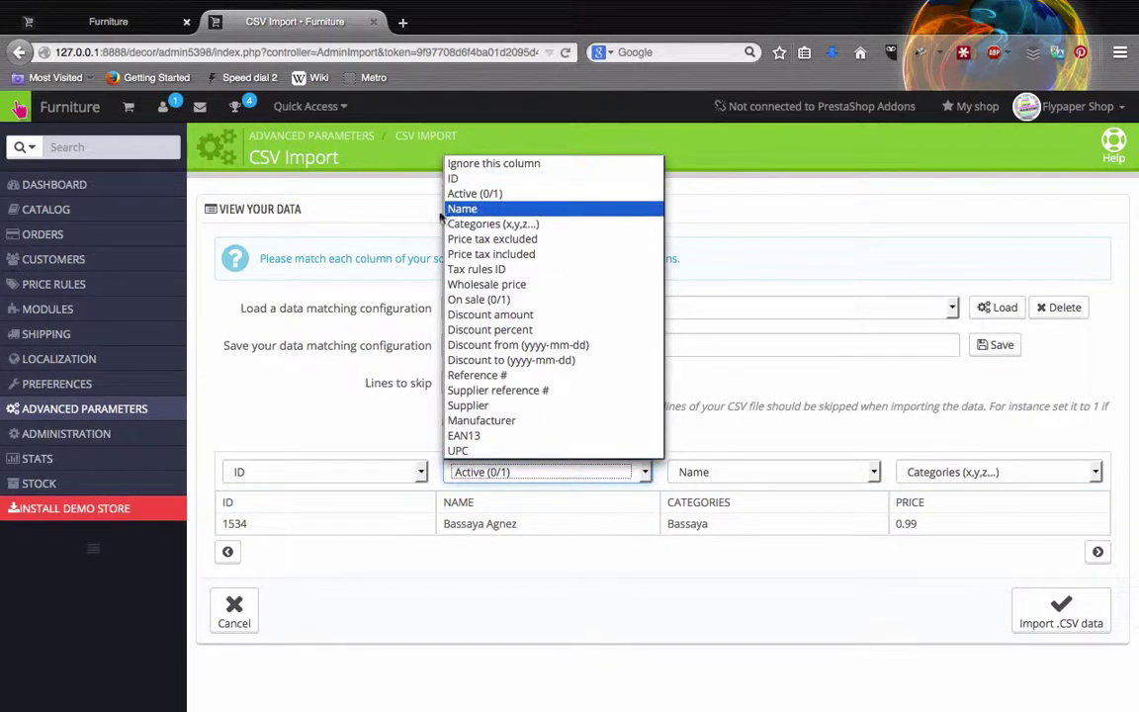
pyautogui.click(495, 209)
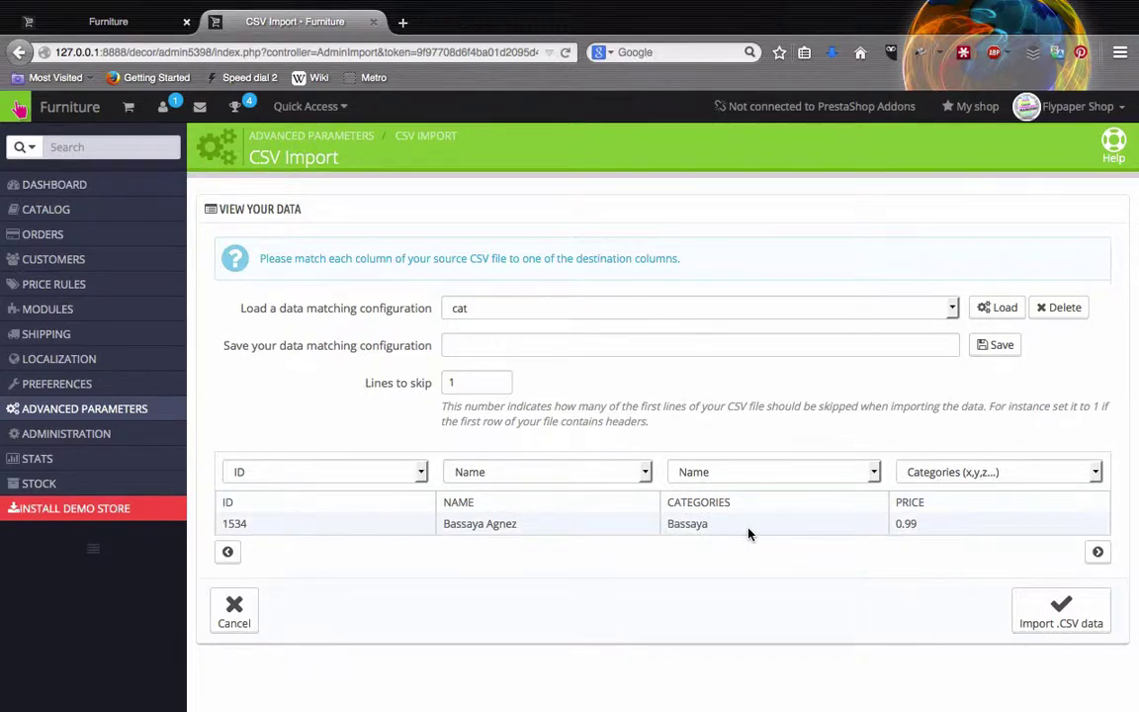
pyautogui.click(770, 472)
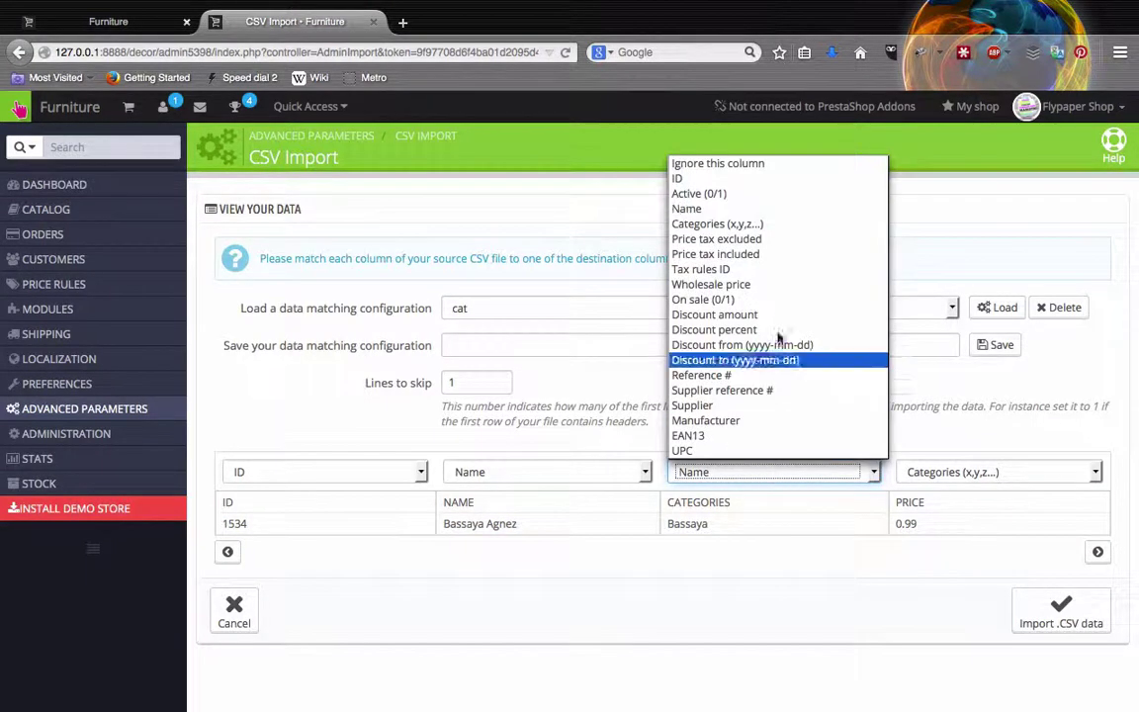
pyautogui.click(769, 230)
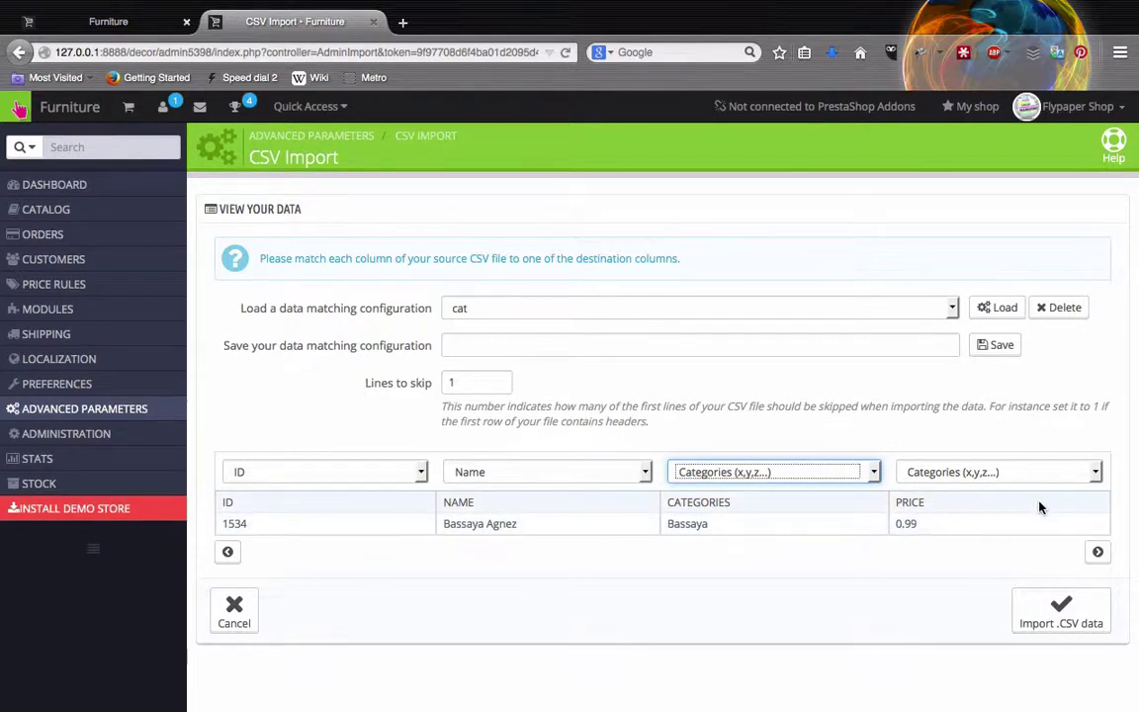
# Match the file's PRICE column to Price tax excluded and import the CSV data.
pyautogui.click(1038, 474)
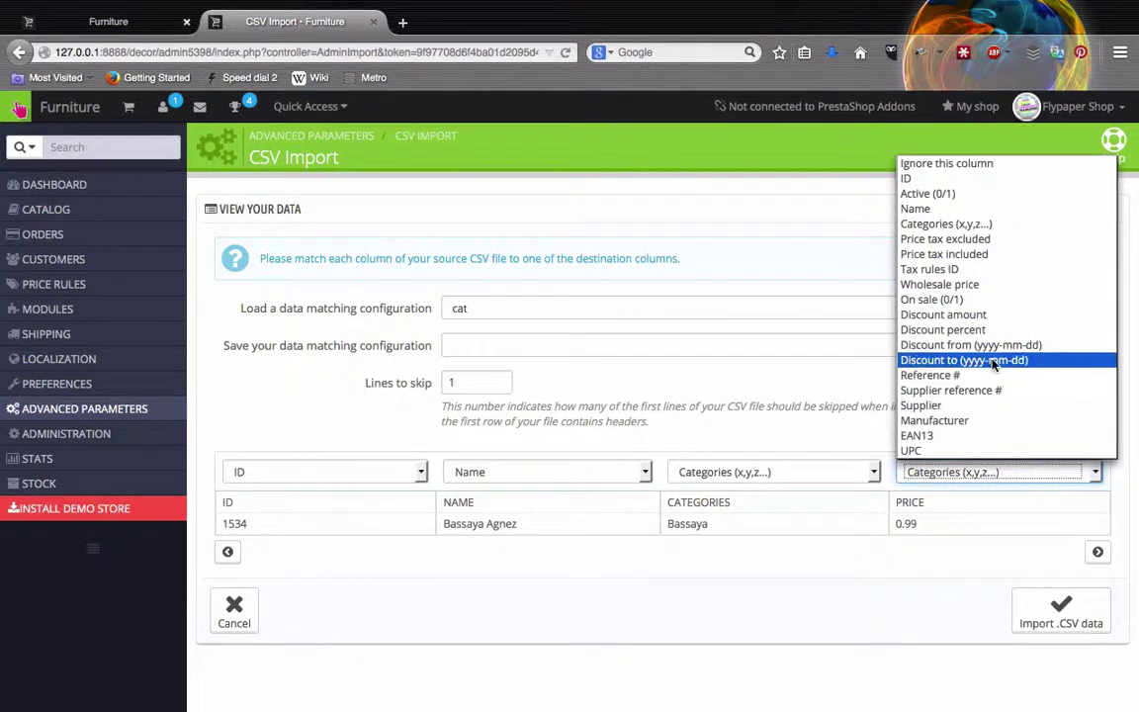
pyautogui.scroll(-5, 987, 374)
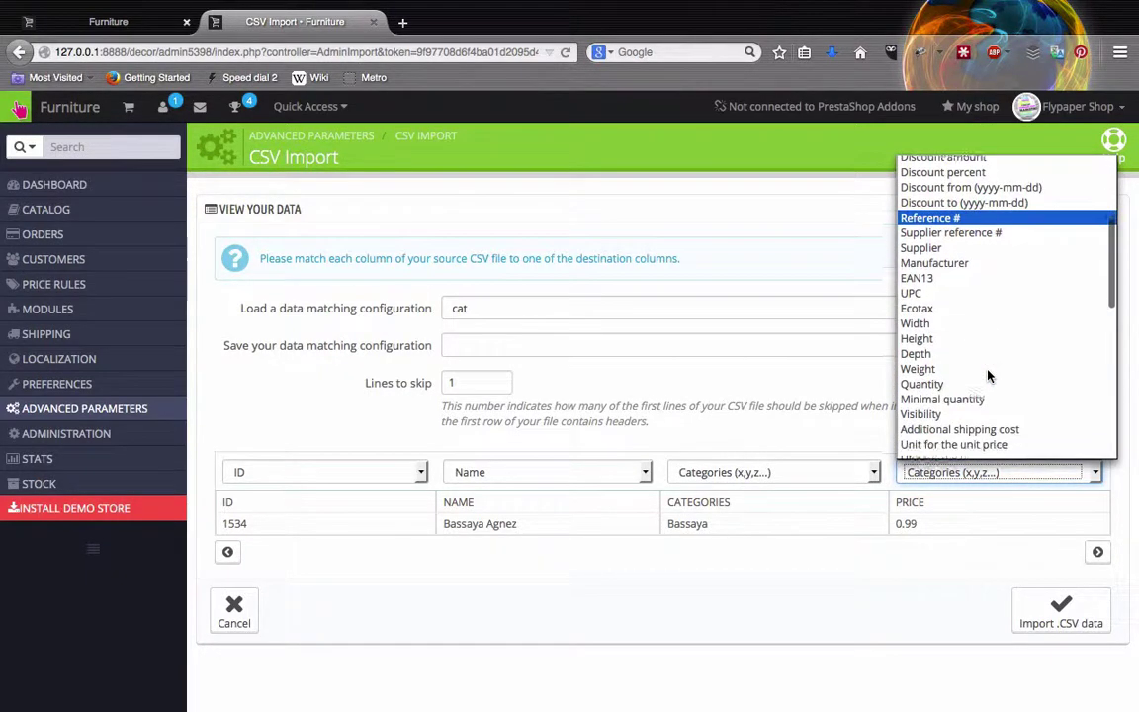
pyautogui.scroll(-1, 986, 373)
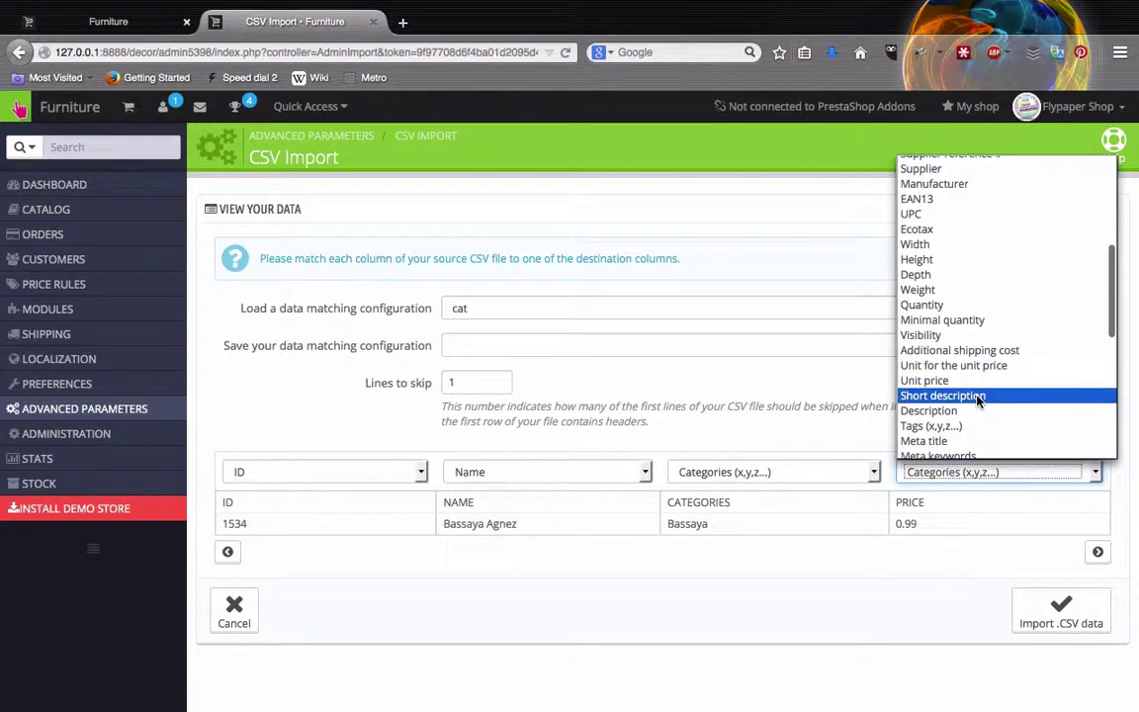
pyautogui.scroll(-4, 976, 398)
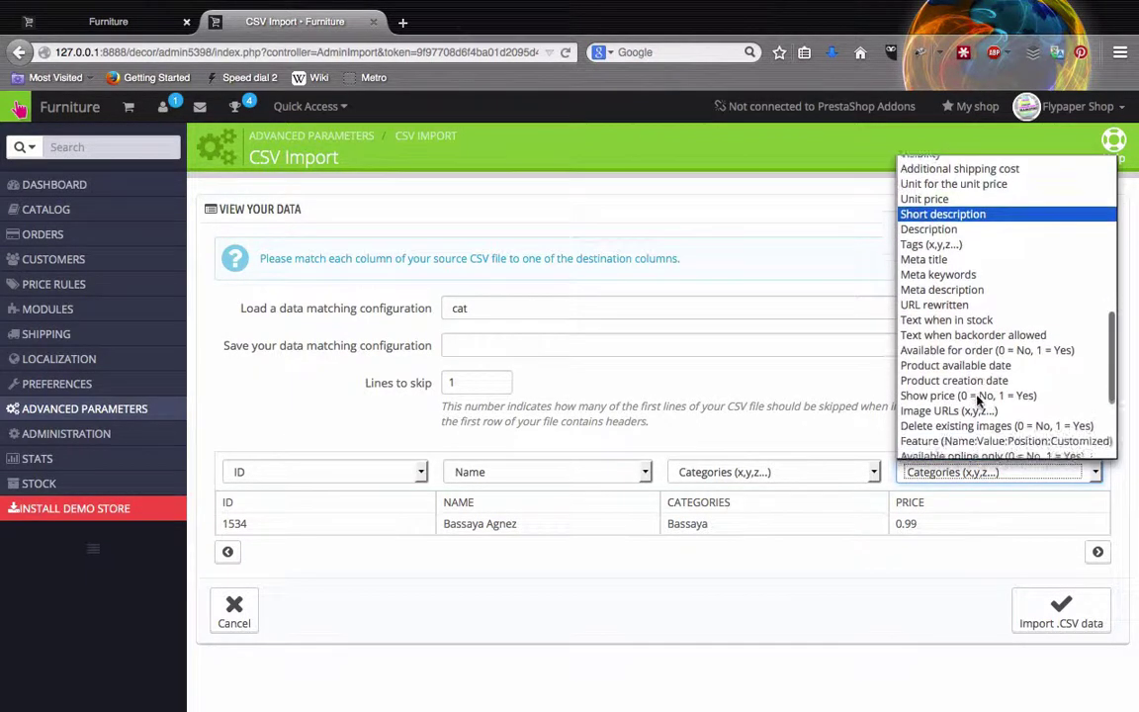
pyautogui.scroll(-3, 973, 405)
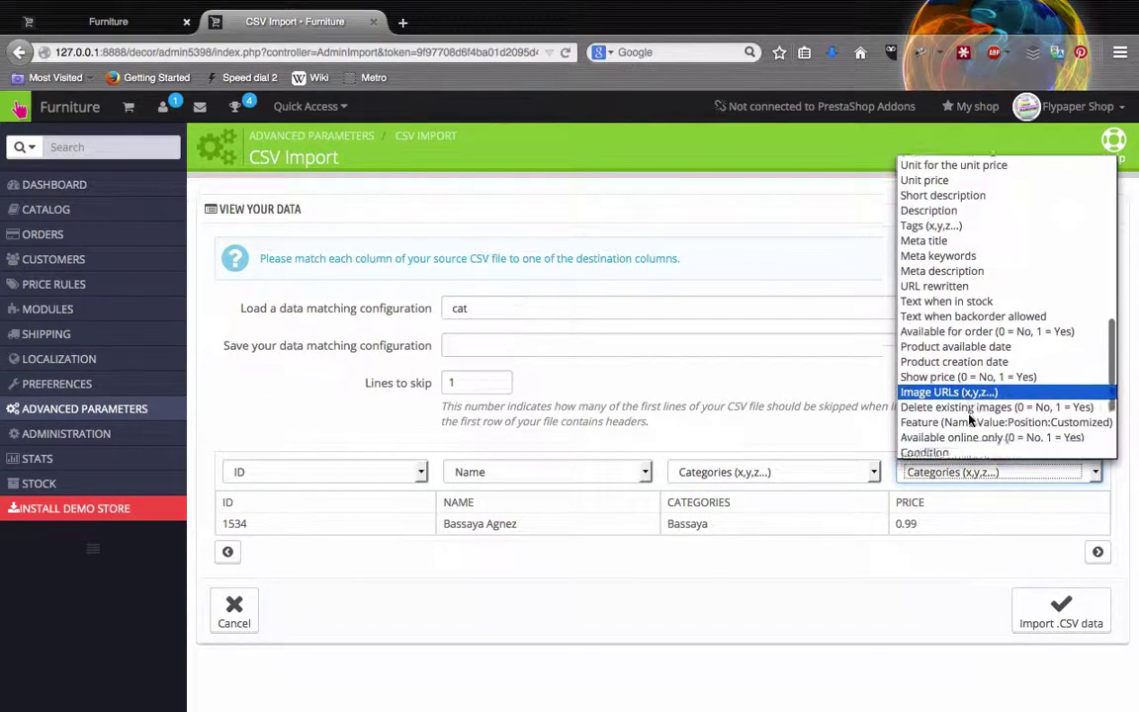
pyautogui.scroll(12, 969, 420)
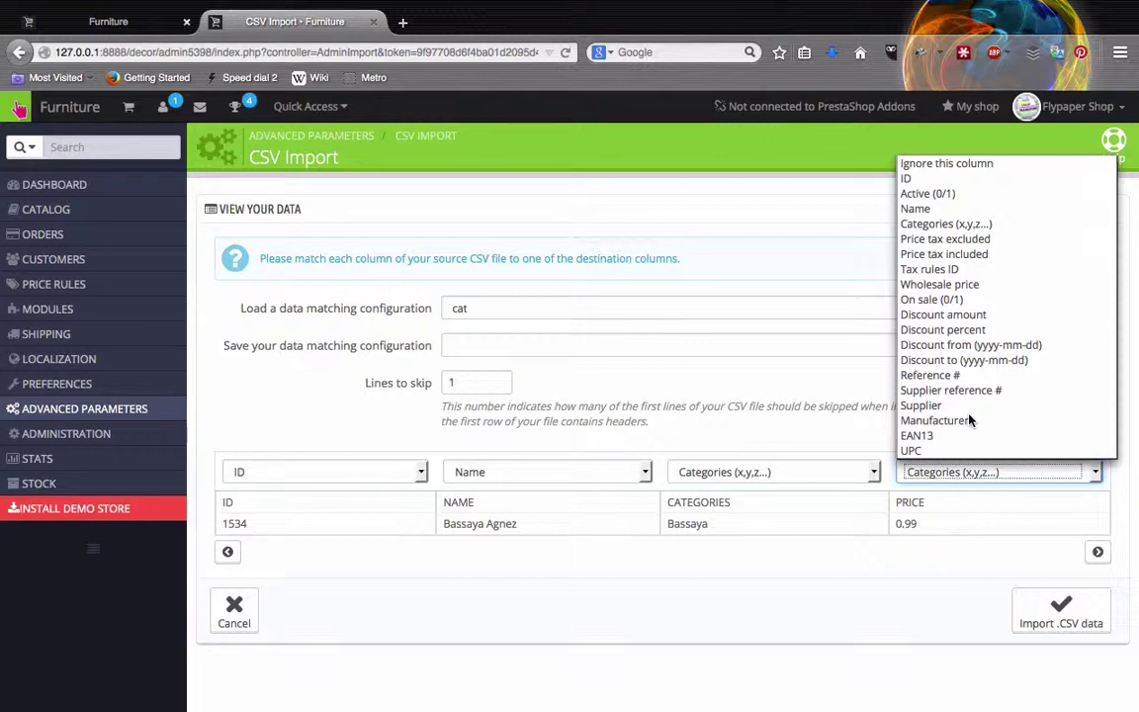
pyautogui.click(927, 240)
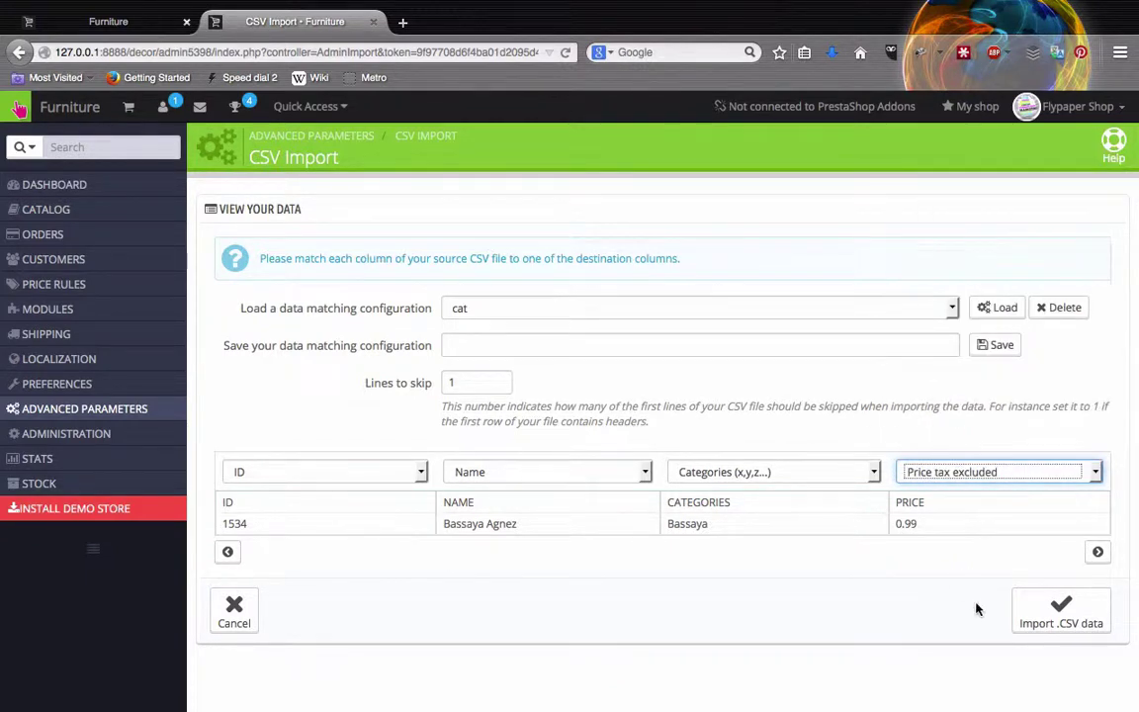
pyautogui.click(1040, 614)
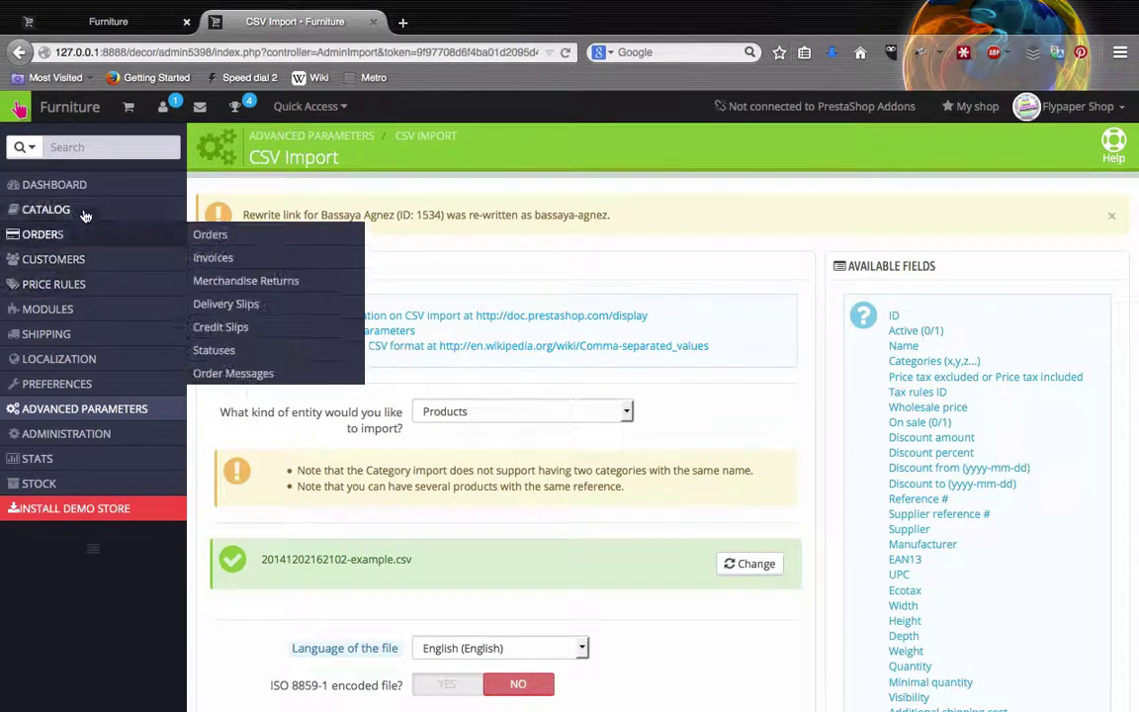
# Open the catalog's product list, then switch to Excel and copy the category cell Bassaya from example.csv.
pyautogui.moveTo(85, 215)
pyautogui.click(200, 211)
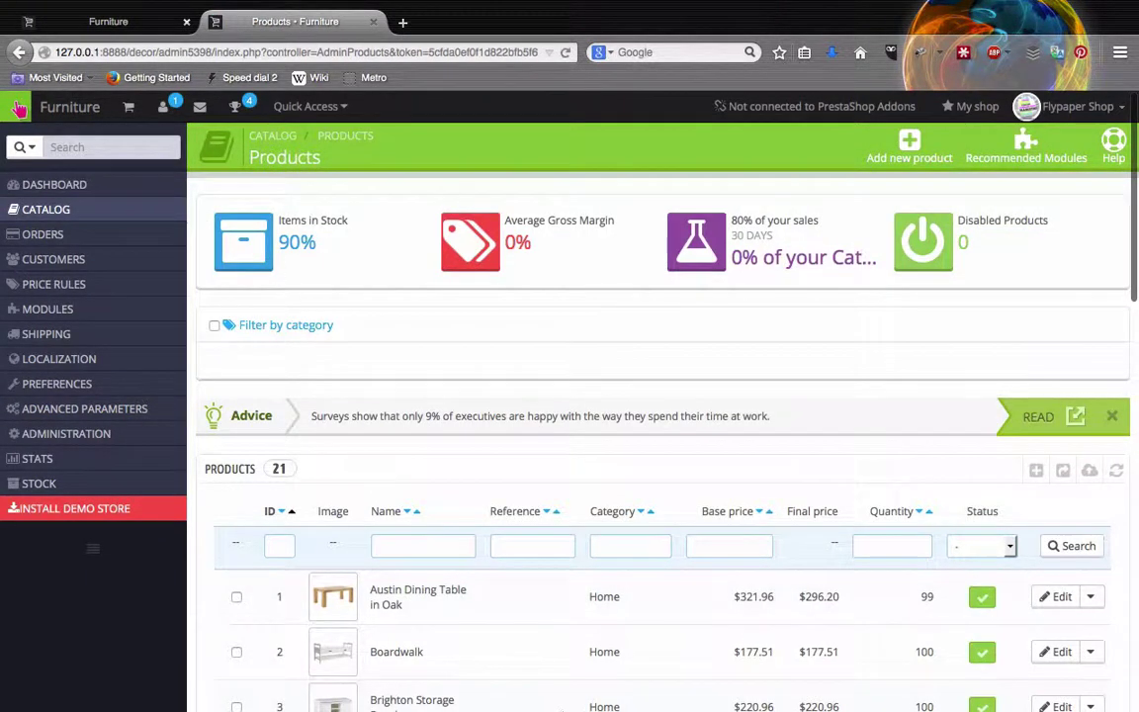
pyautogui.moveTo(548, 700)
pyautogui.click(666, 689)
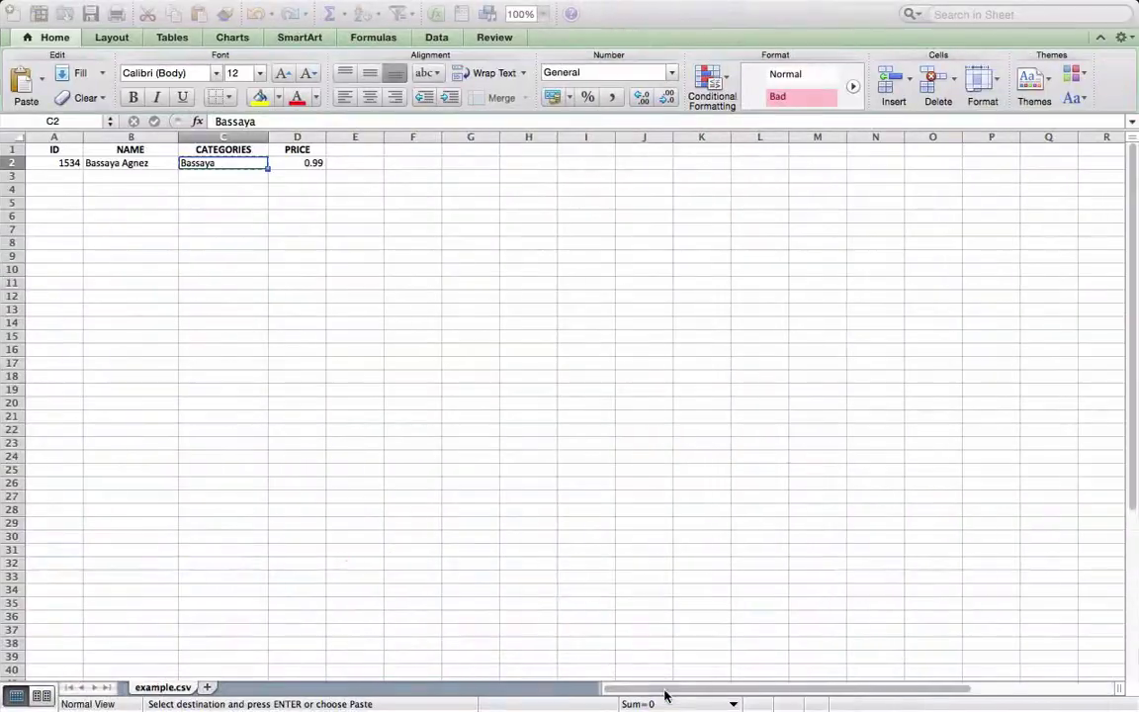
pyautogui.press('super+c')
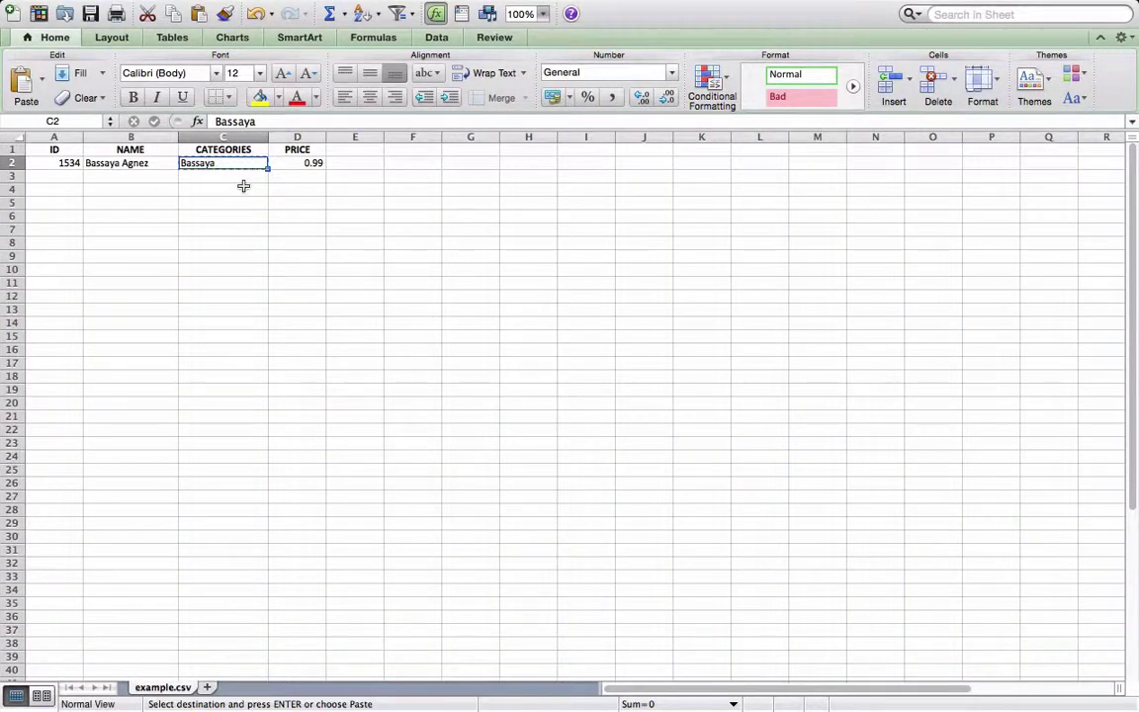
# Switch back to Firefox and filter the product list by the name Bassaya.
pyautogui.press('super+Tab')
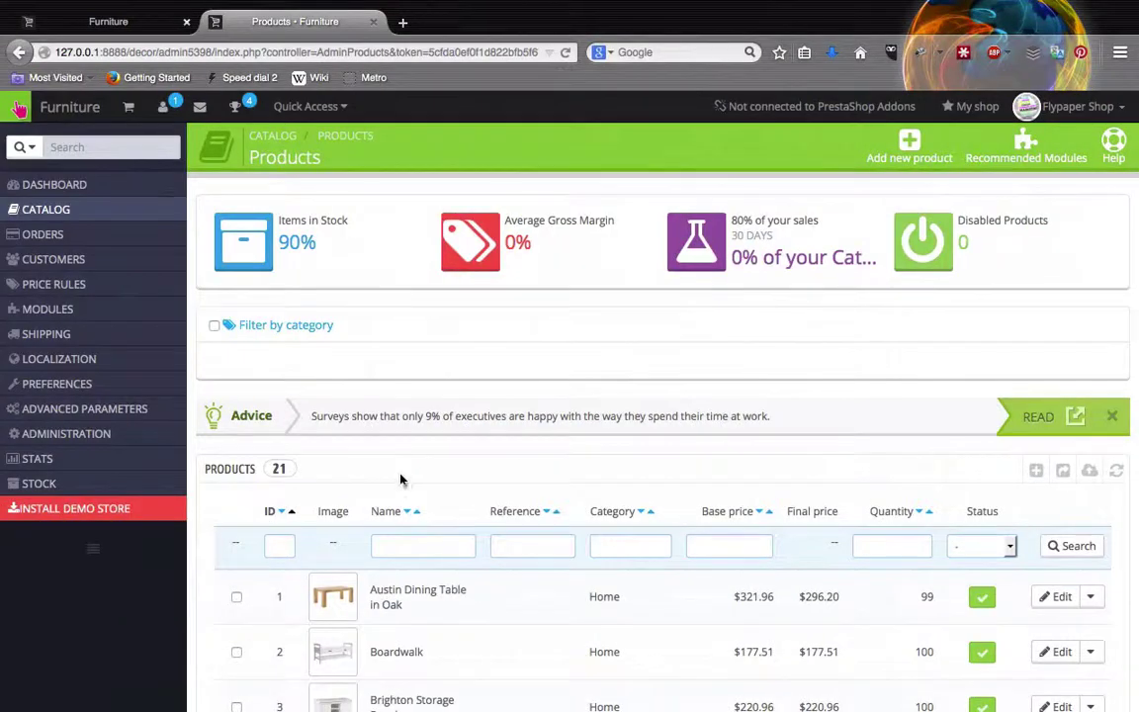
pyautogui.click(413, 541)
pyautogui.press('super+v')
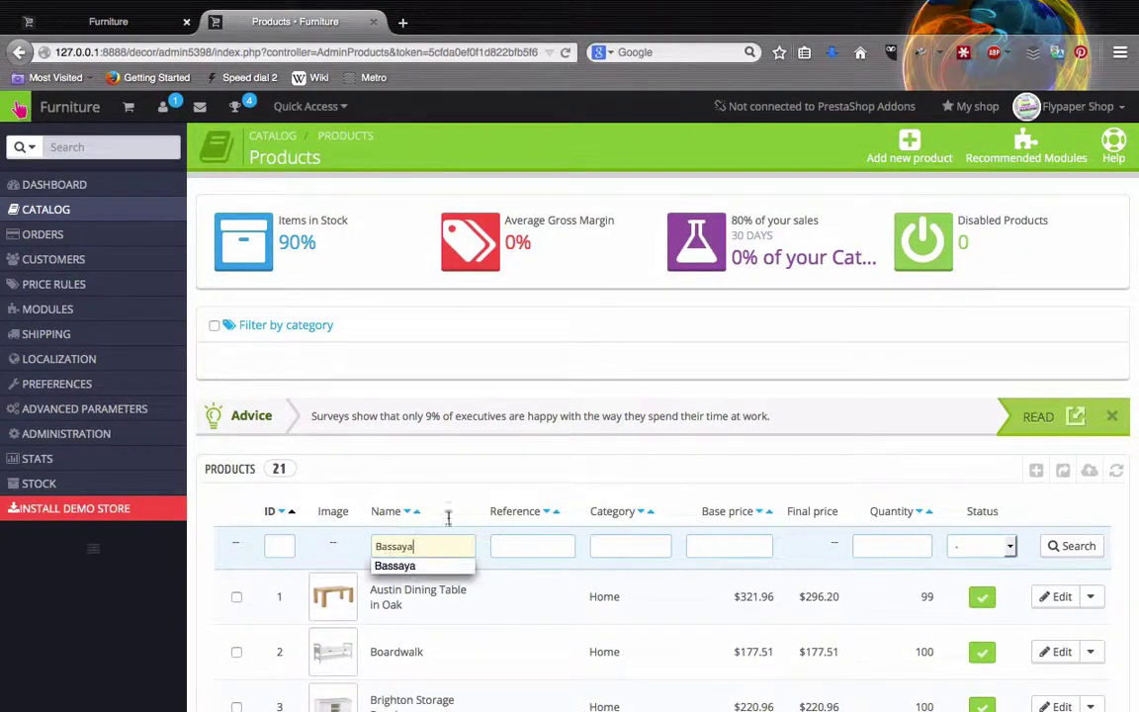
pyautogui.click(1092, 546)
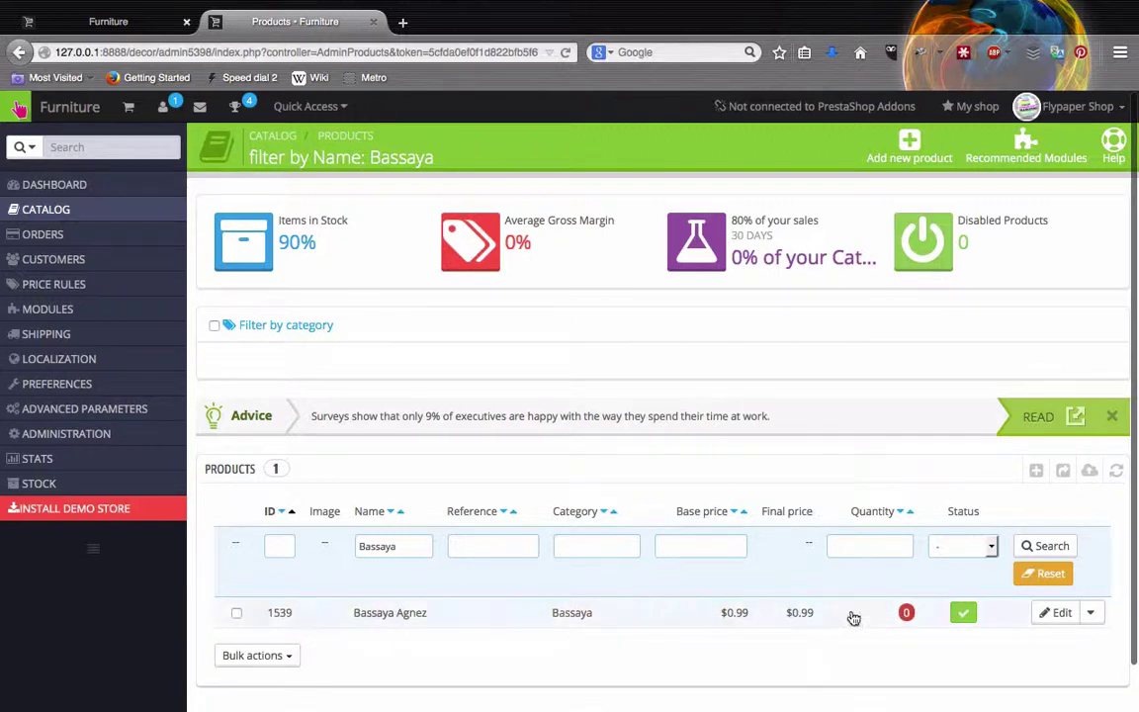
# Open the imported product Bassaya Agnez for editing and go to its price settings.
pyautogui.click(1091, 613)
pyautogui.click(1050, 617)
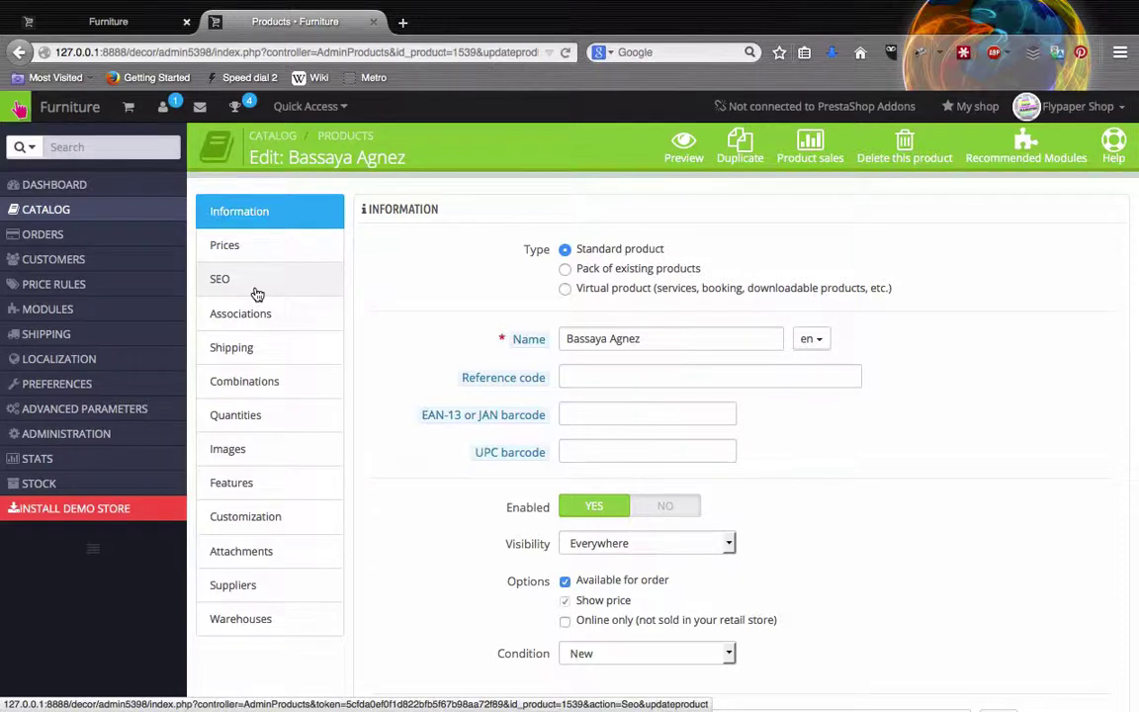
pyautogui.click(255, 251)
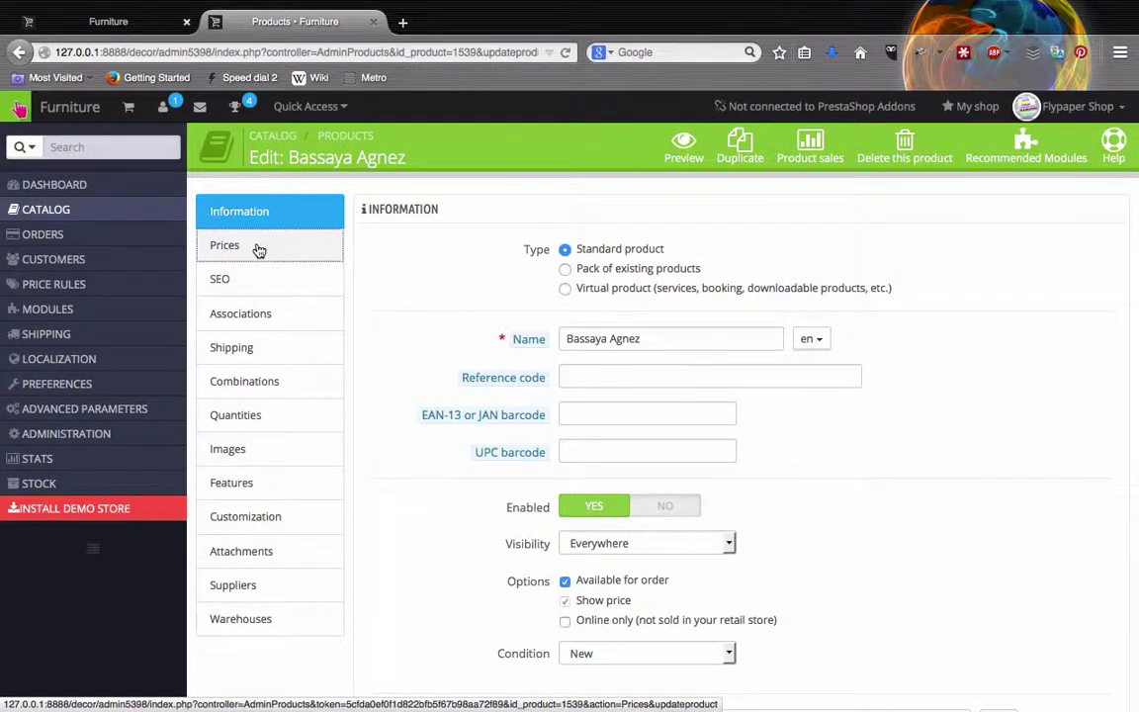